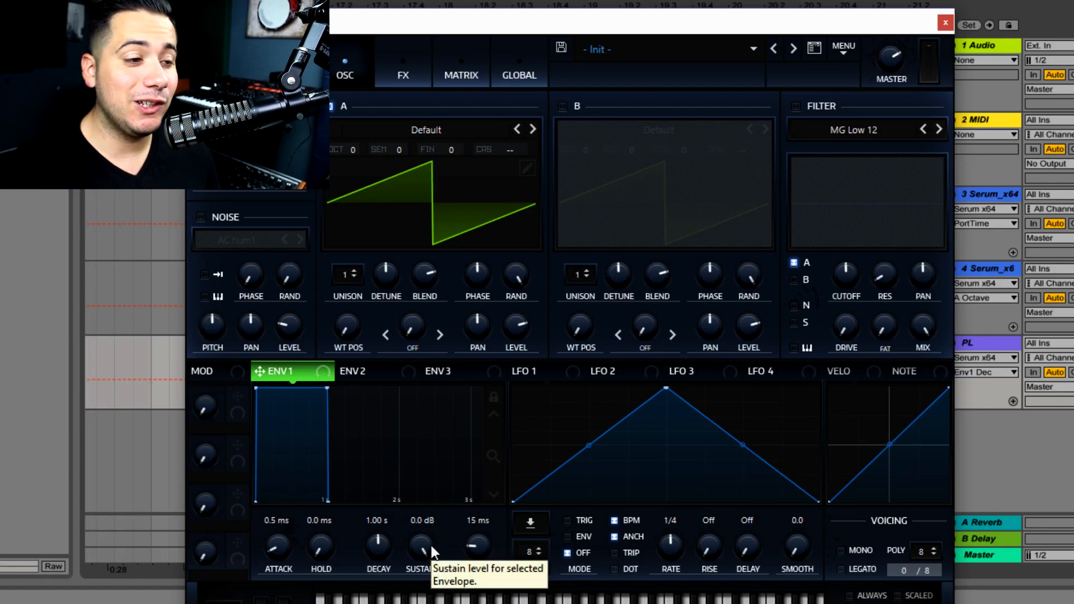
# Set Envelope 1's sustain to its minimum of -oo dB and its attack to 0.0 ms.
pyautogui.moveTo(432, 545); pyautogui.dragTo(432, 588)
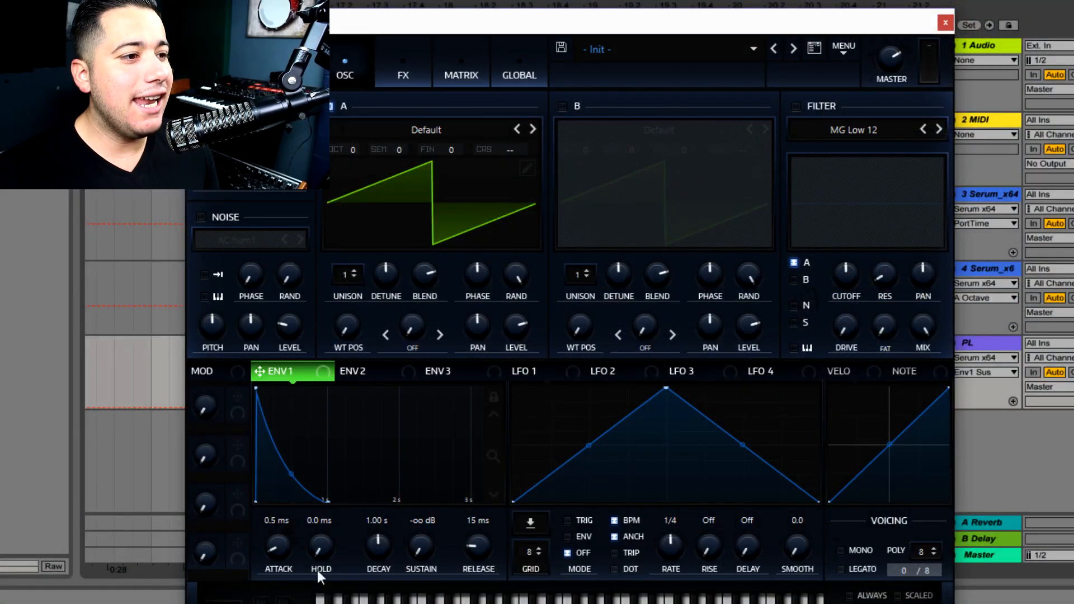
pyautogui.moveTo(277, 548); pyautogui.dragTo(280, 552)
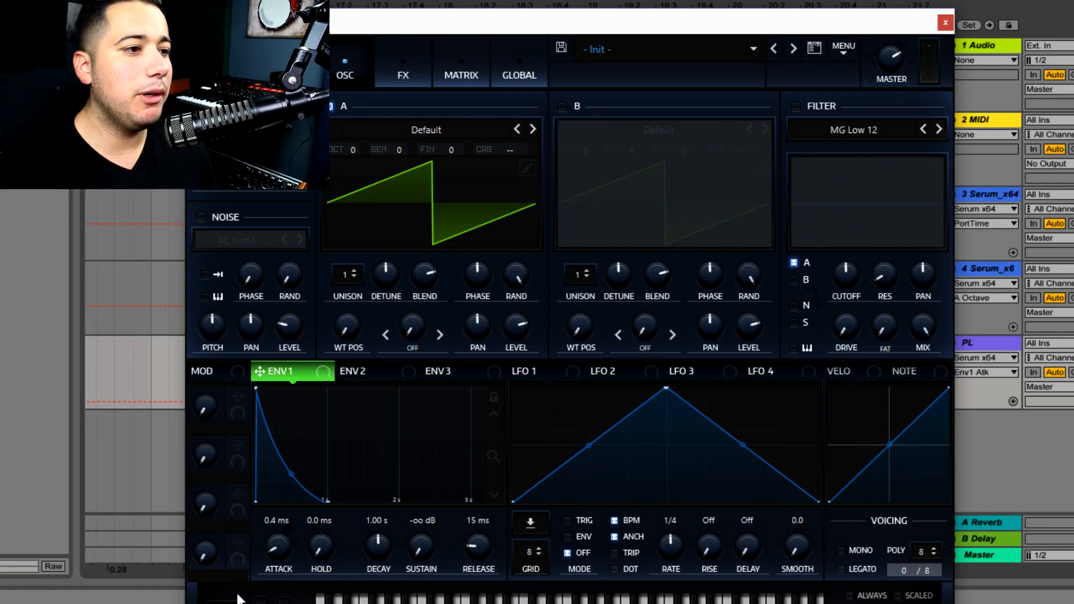
pyautogui.moveTo(274, 560); pyautogui.dragTo(299, 597)
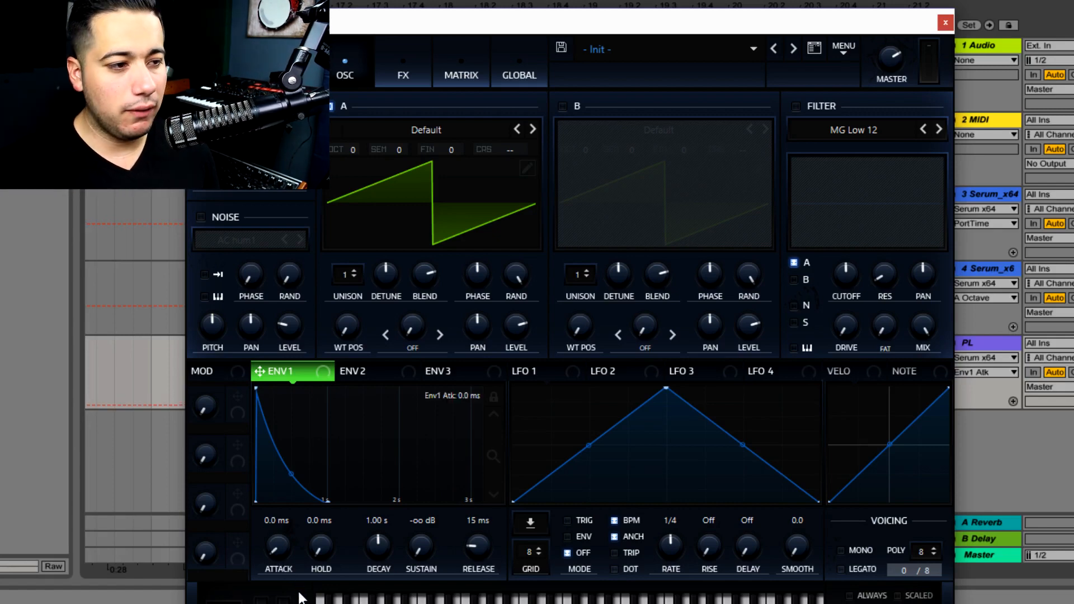
# Try out different decay and release times on Envelope 1, ending at 695 ms decay and 1.29 s release.
pyautogui.moveTo(382, 559); pyautogui.dragTo(407, 536)
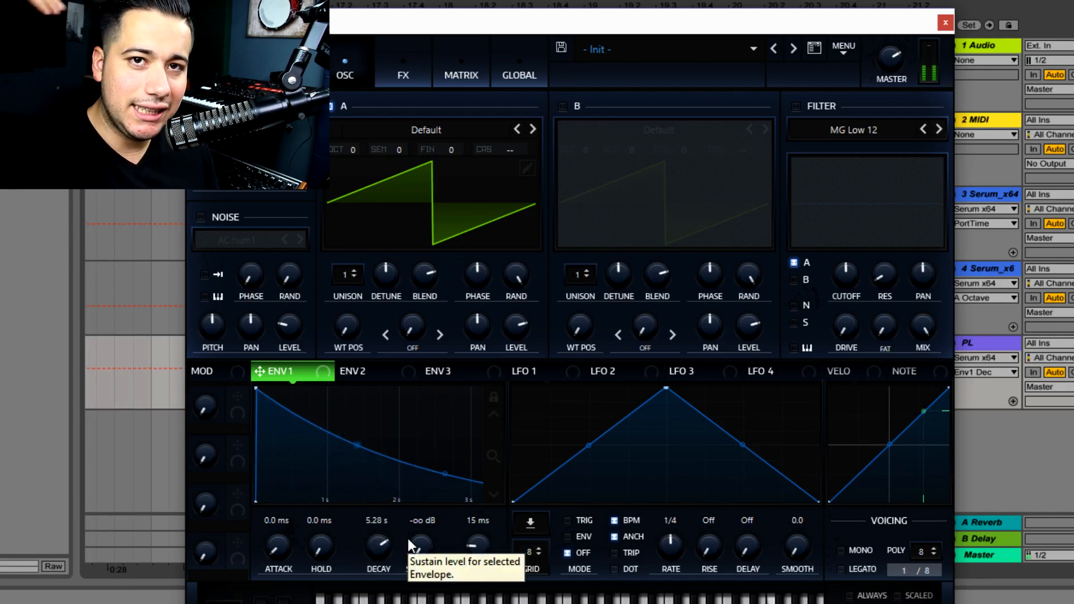
pyautogui.moveTo(379, 536); pyautogui.dragTo(360, 546)
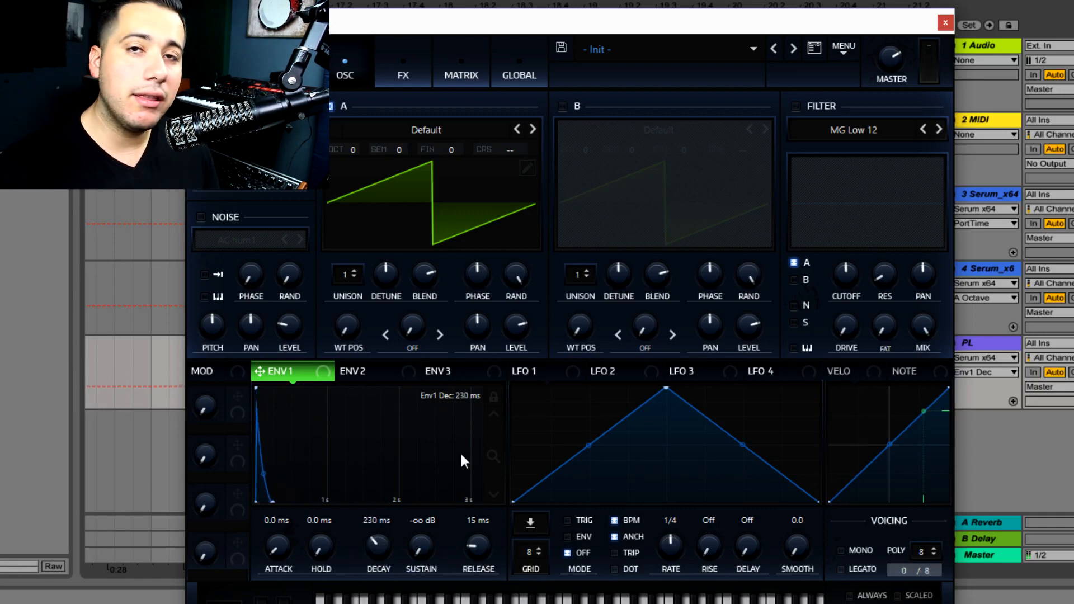
pyautogui.moveTo(478, 535); pyautogui.dragTo(488, 515)
pyautogui.moveTo(435, 557); pyautogui.dragTo(480, 554)
pyautogui.moveTo(377, 542); pyautogui.dragTo(382, 540)
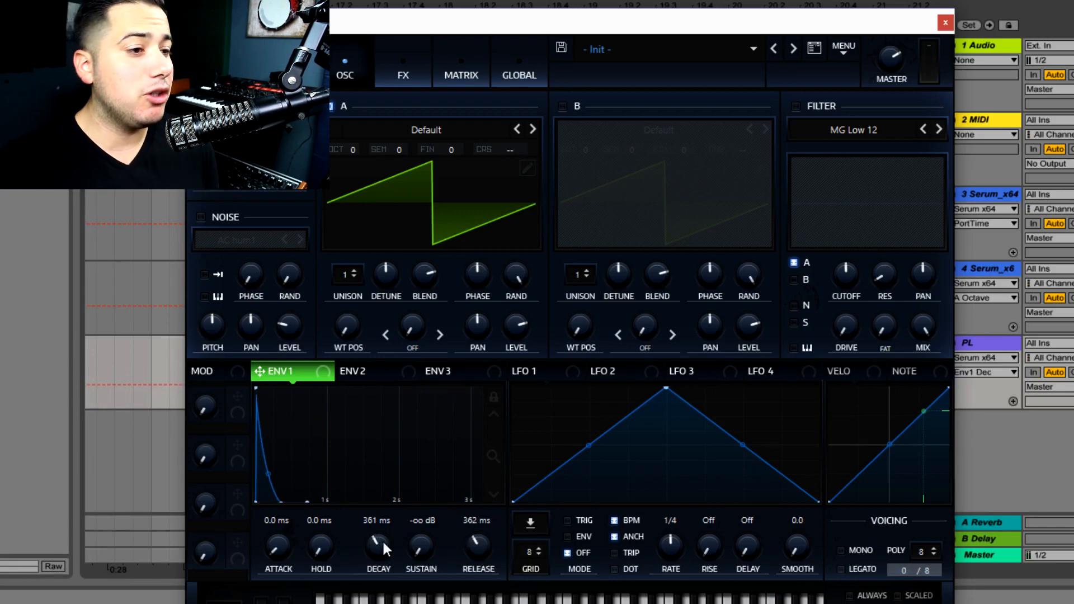
pyautogui.moveTo(382, 540)
pyautogui.mouseDown()
pyautogui.moveTo(389, 534)
pyautogui.moveTo(381, 542)
pyautogui.mouseUp()
pyautogui.moveTo(475, 546); pyautogui.dragTo(485, 546)
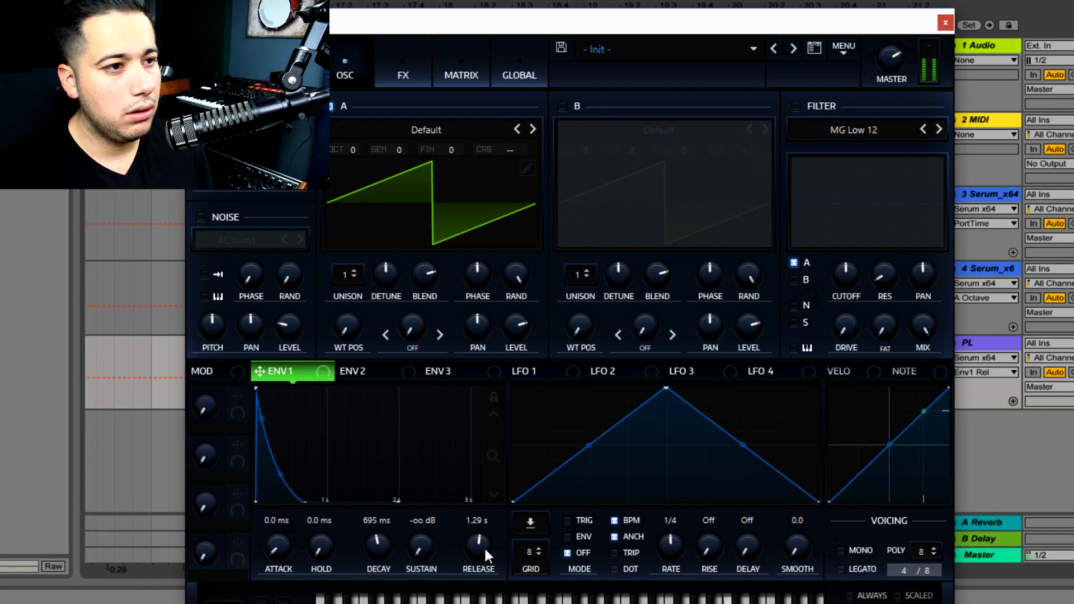
# Set Envelope 1's release to 0.0 ms and its decay to 290 ms.
pyautogui.moveTo(482, 545); pyautogui.dragTo(438, 573)
pyautogui.moveTo(387, 535)
pyautogui.mouseDown()
pyautogui.moveTo(398, 541)
pyautogui.moveTo(382, 545)
pyautogui.mouseUp()
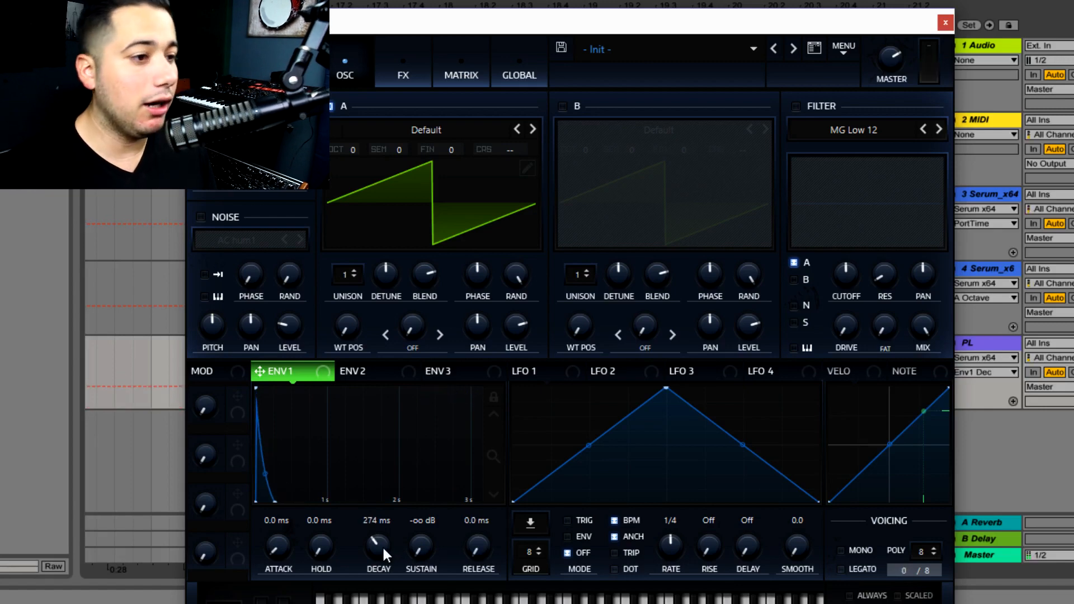
pyautogui.moveTo(382, 546); pyautogui.dragTo(374, 545)
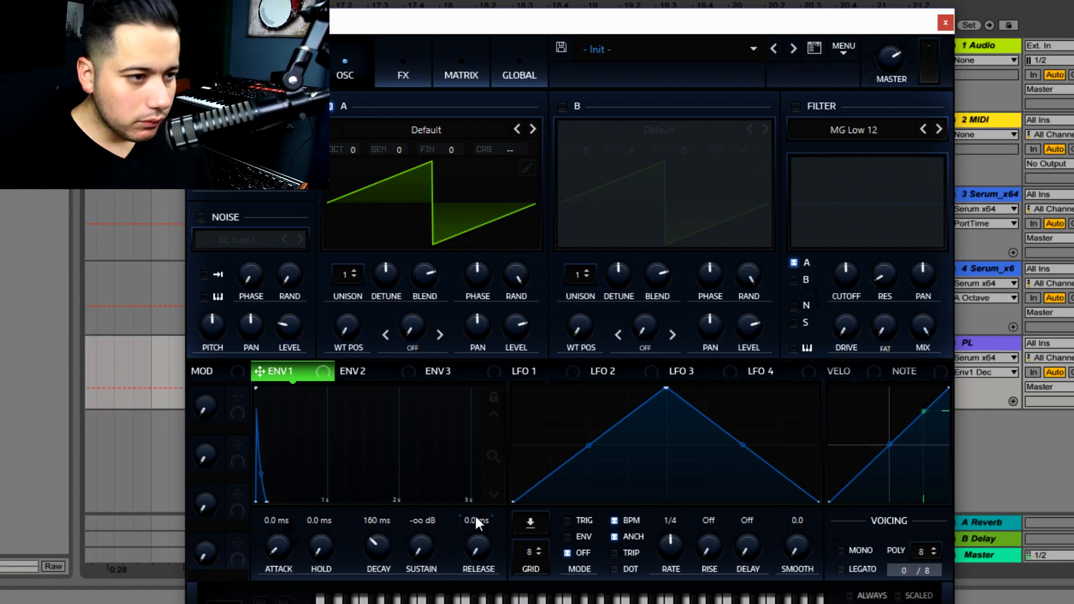
pyautogui.moveTo(378, 543); pyautogui.dragTo(385, 542)
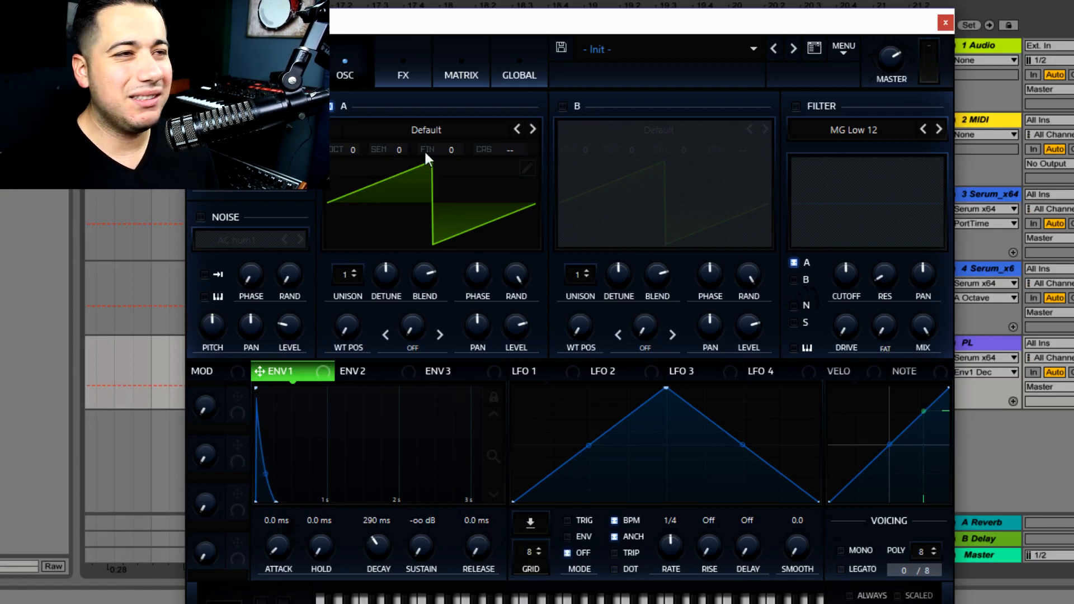
# Load the Analog wavetable Basic Shapes into oscillator A and shift its wavetable position to the square wave.
pyautogui.click(426, 130)
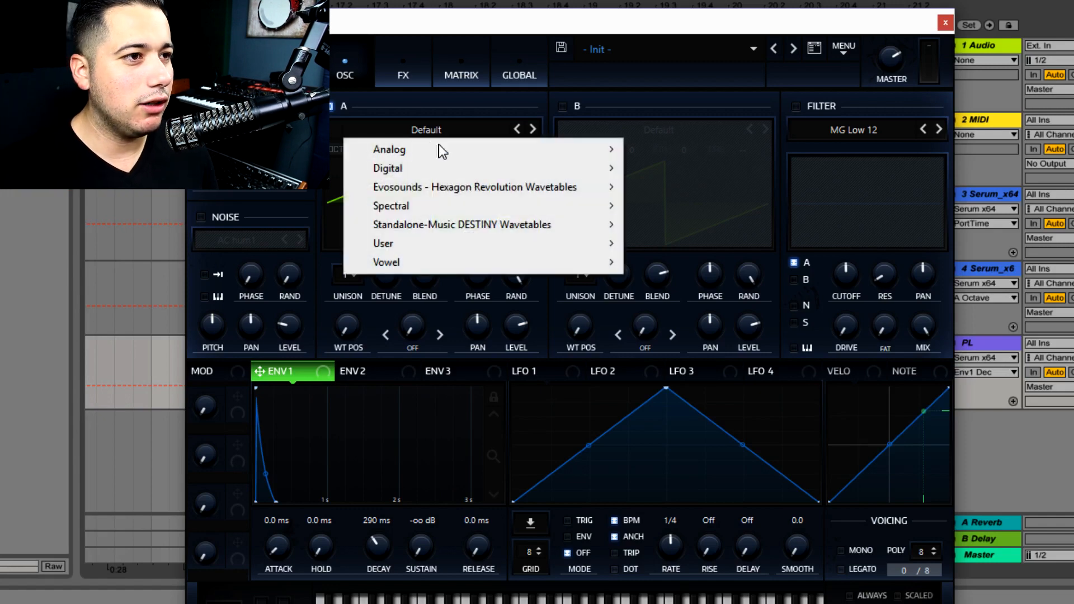
pyautogui.moveTo(446, 150)
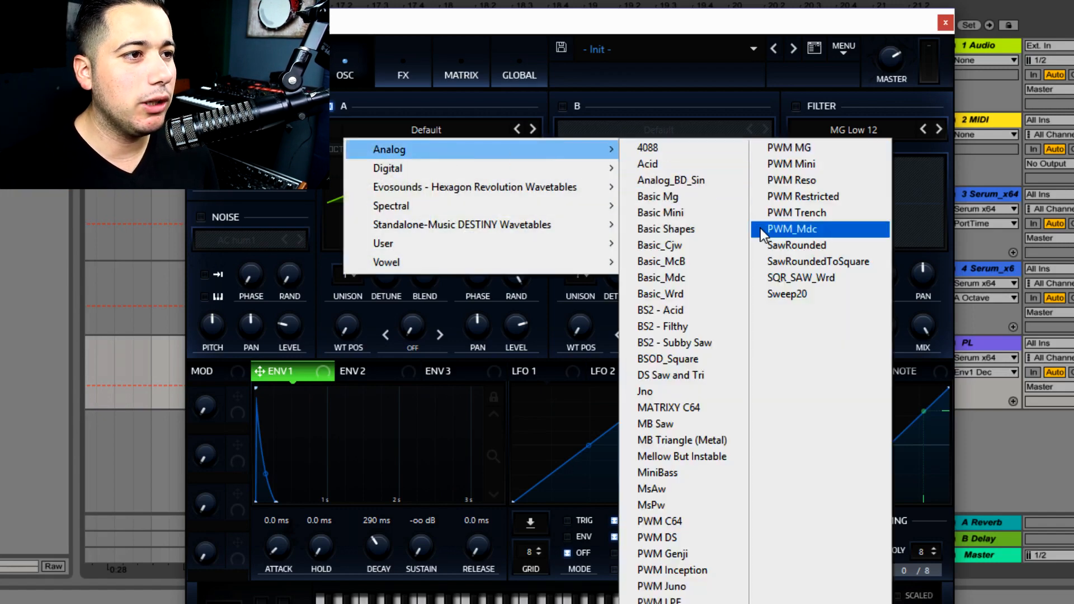
pyautogui.click(676, 234)
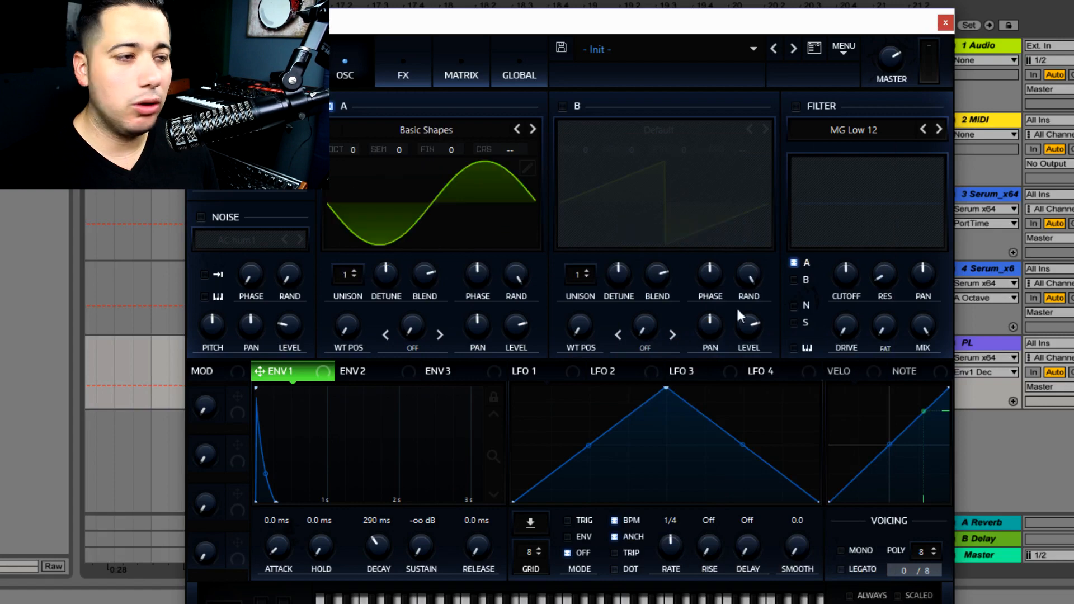
pyautogui.moveTo(346, 325); pyautogui.dragTo(415, 295)
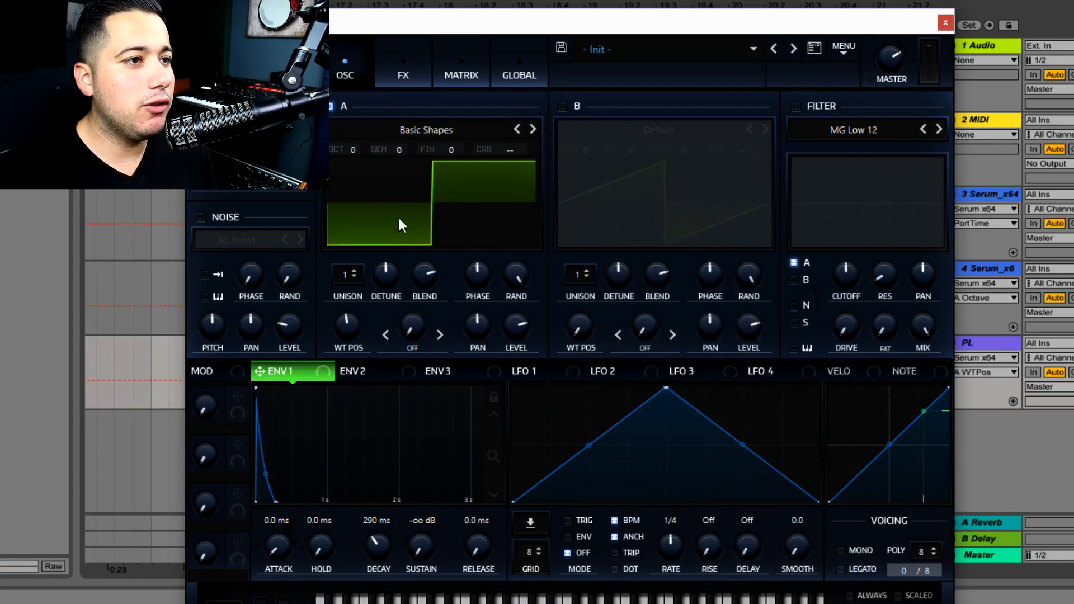
# Shape Envelope 3 with 0.0 ms attack, 132 ms decay and 0% sustain.
pyautogui.click(464, 370)
pyautogui.moveTo(426, 539); pyautogui.dragTo(423, 596)
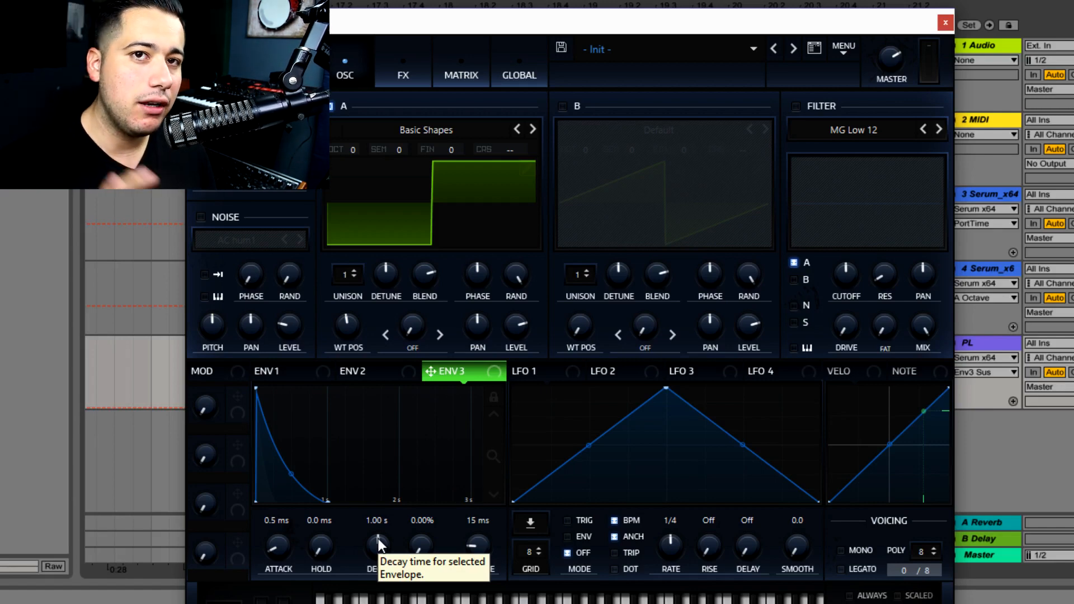
pyautogui.moveTo(378, 538); pyautogui.dragTo(371, 545)
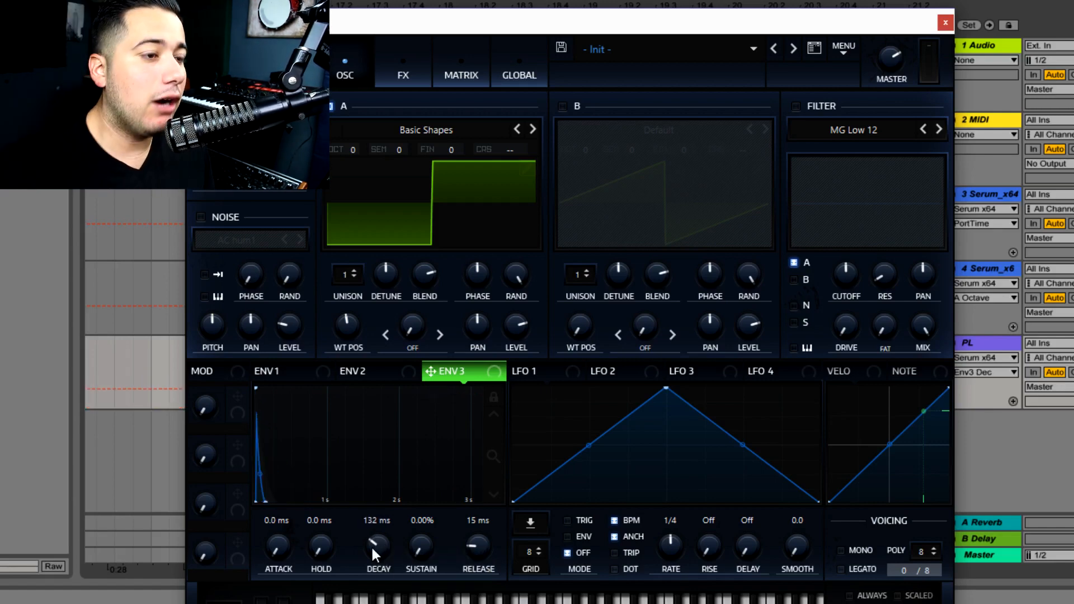
# Assign Envelope 3 to oscillator A's coarse pitch and shorten the envelope's decay to 24 ms.
pyautogui.moveTo(469, 373)
pyautogui.mouseDown()
pyautogui.moveTo(499, 313)
pyautogui.moveTo(511, 144)
pyautogui.moveTo(530, 148)
pyautogui.mouseUp()
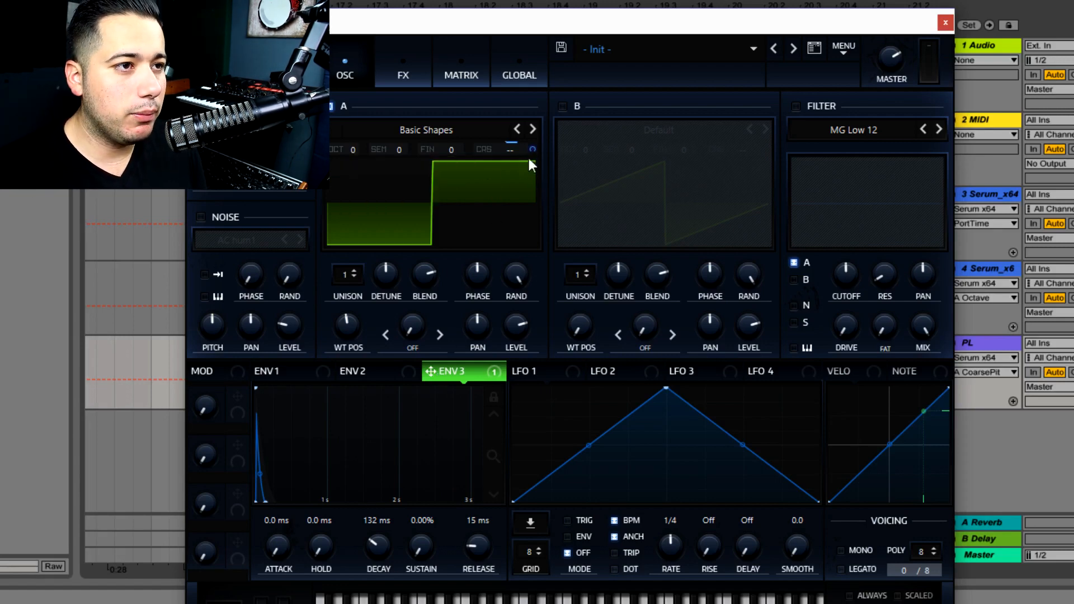
pyautogui.moveTo(377, 546)
pyautogui.mouseDown()
pyautogui.moveTo(365, 553)
pyautogui.moveTo(379, 541)
pyautogui.mouseUp()
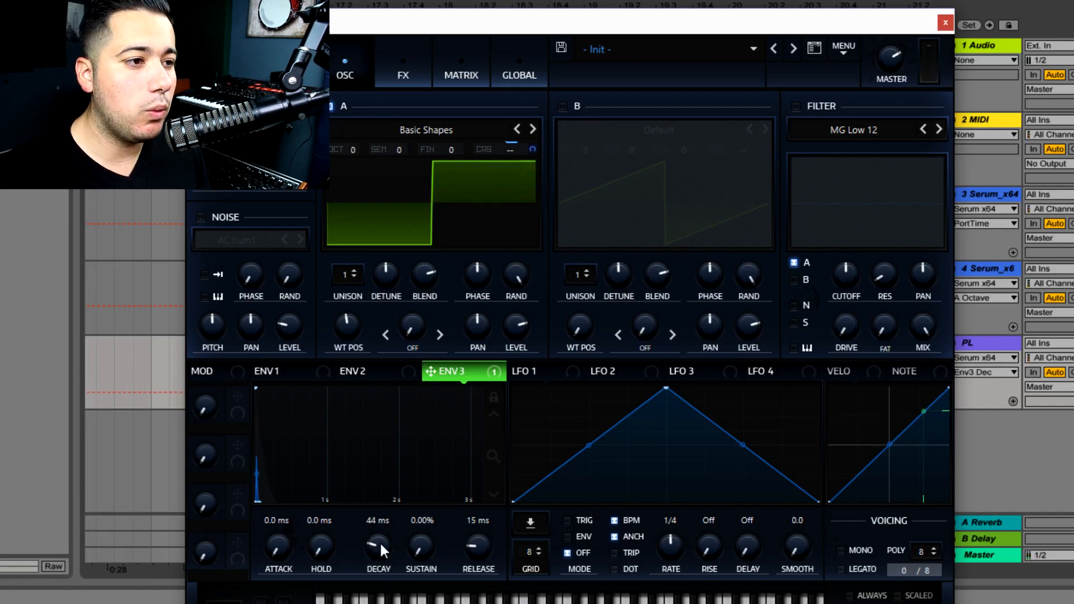
pyautogui.moveTo(379, 542)
pyautogui.mouseDown()
pyautogui.moveTo(387, 536)
pyautogui.moveTo(375, 549)
pyautogui.mouseUp()
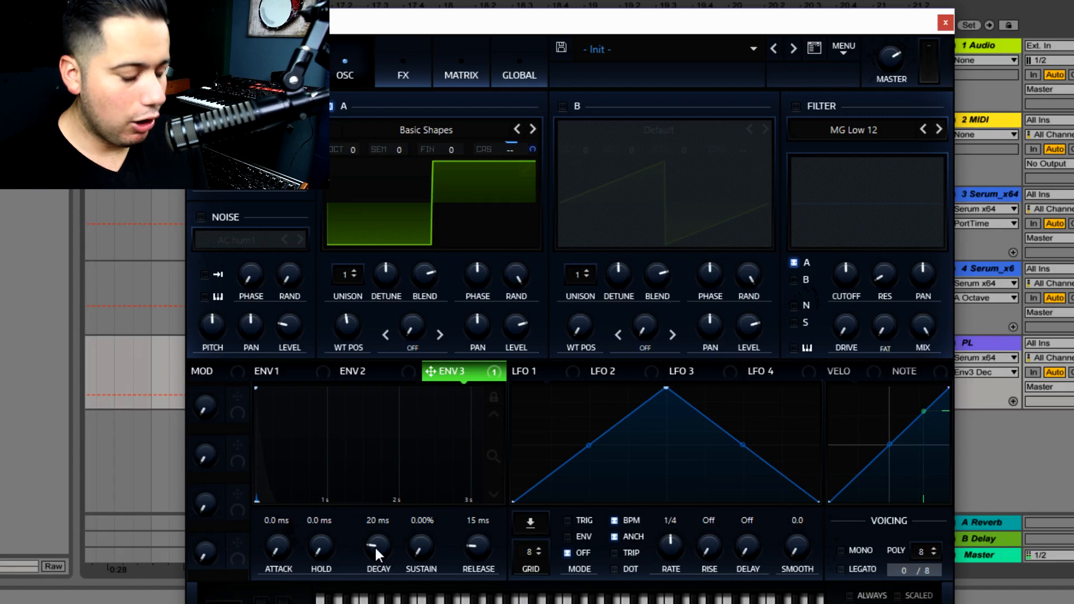
pyautogui.scroll(-2, 373, 544)
pyautogui.scroll(2, 372, 542)
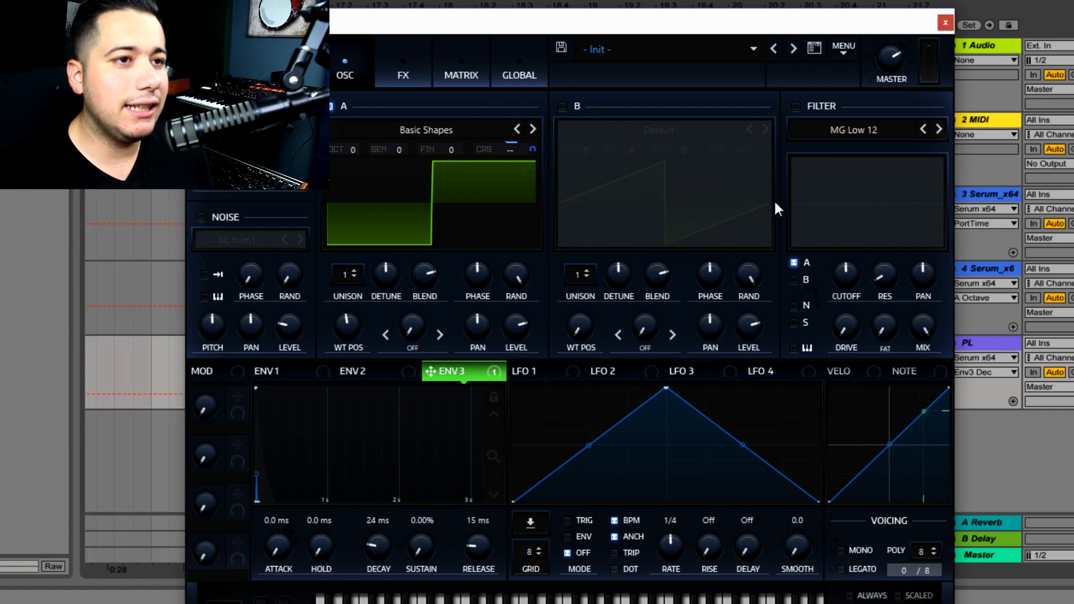
# Enable the MG Low 12 filter, lower its cutoff to the minimum and modulate the cutoff with Envelope 1.
pyautogui.click(837, 108)
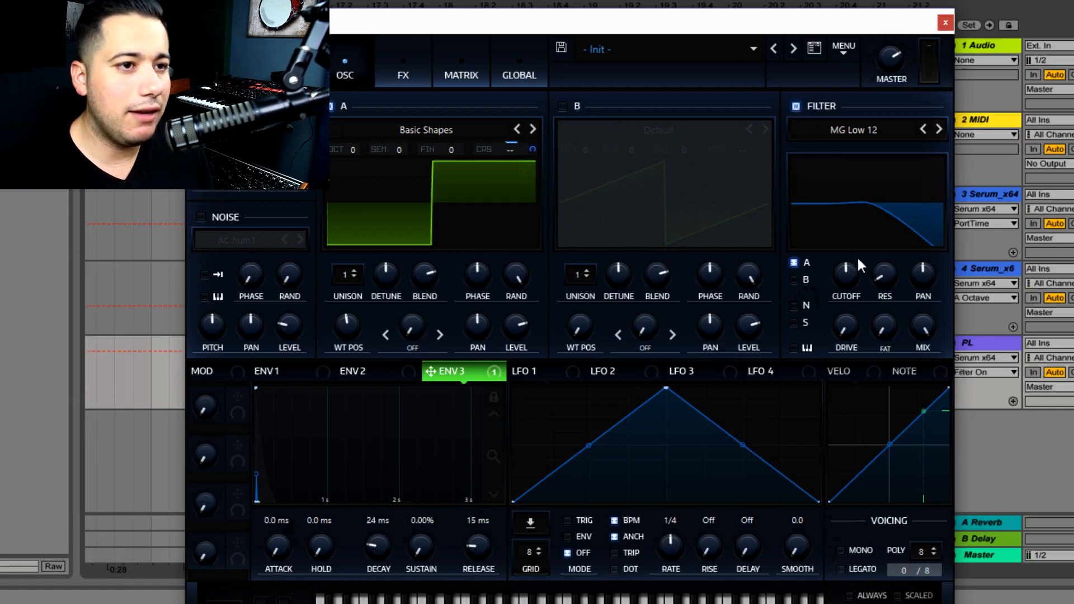
pyautogui.click(273, 373)
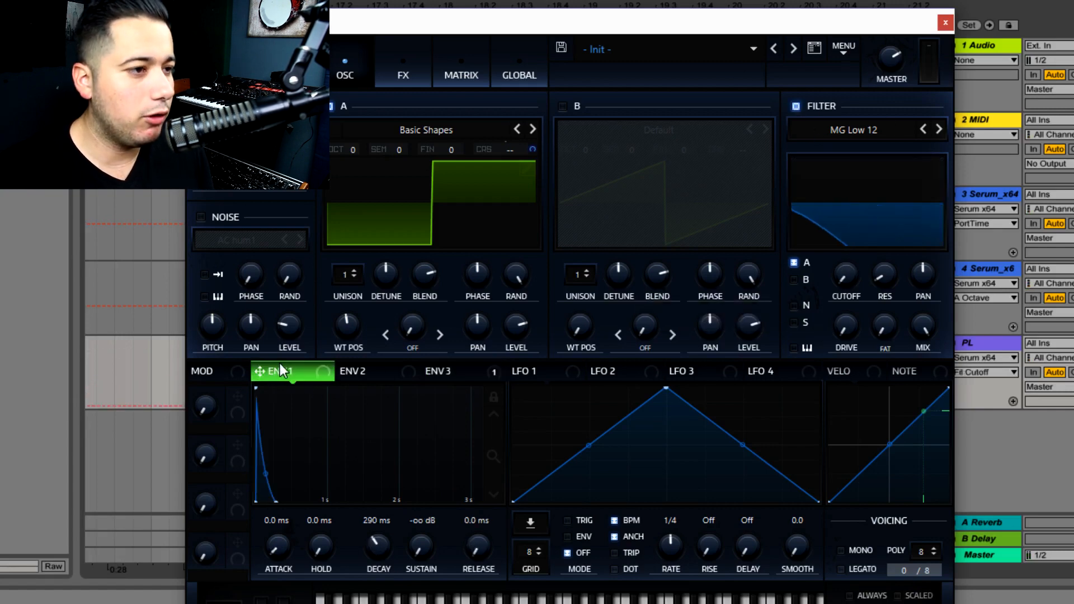
pyautogui.click(398, 373)
pyautogui.click(317, 371)
pyautogui.moveTo(273, 371); pyautogui.dragTo(502, 321)
pyautogui.moveTo(625, 340); pyautogui.dragTo(846, 274)
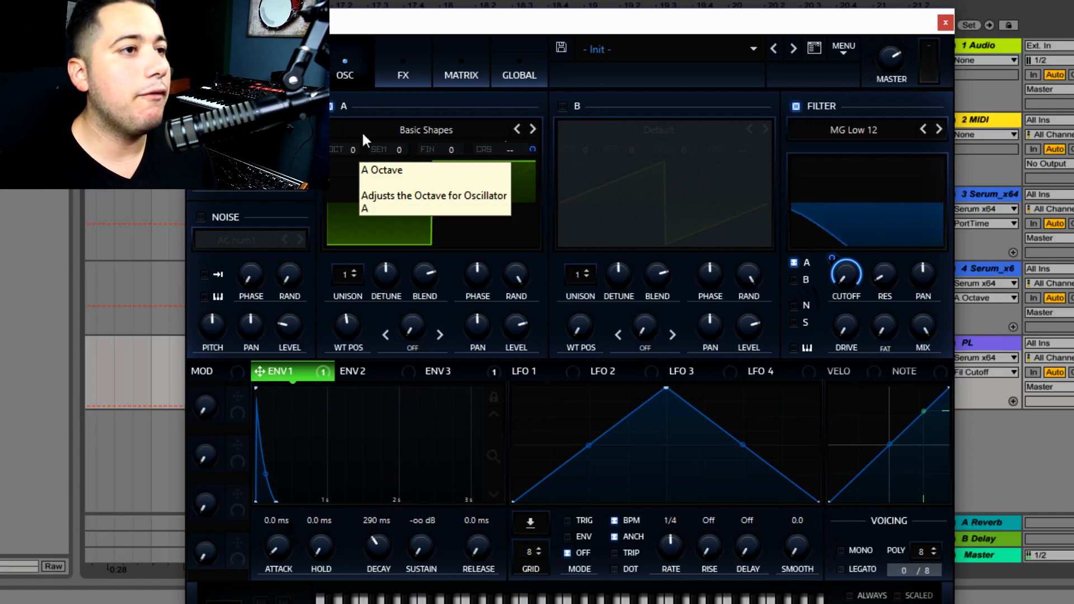
# Add a reverb effect, adjusting its mix and reducing its size.
pyautogui.click(395, 74)
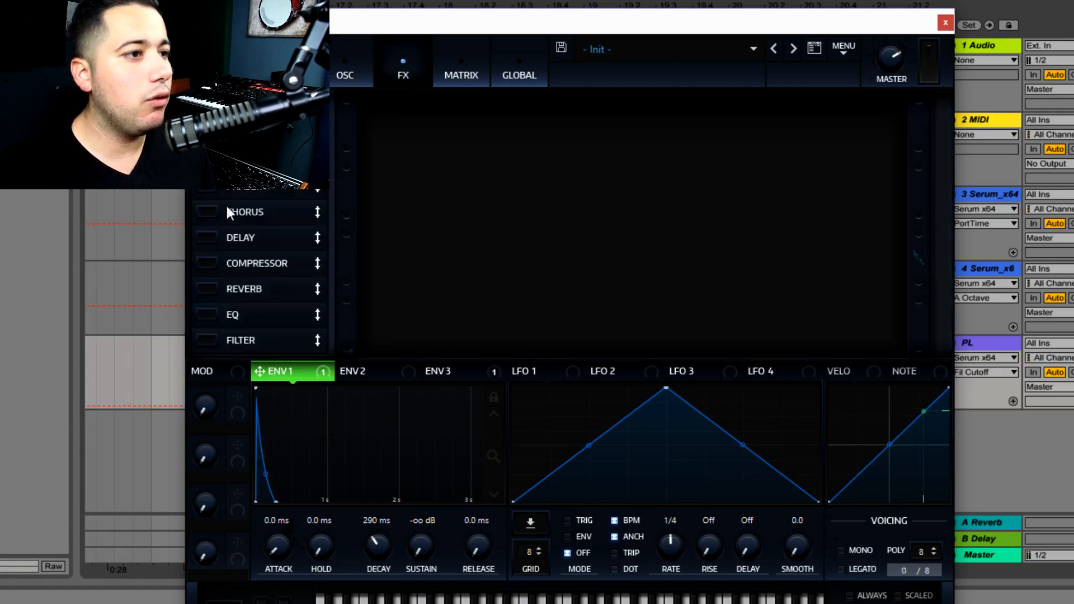
pyautogui.click(207, 288)
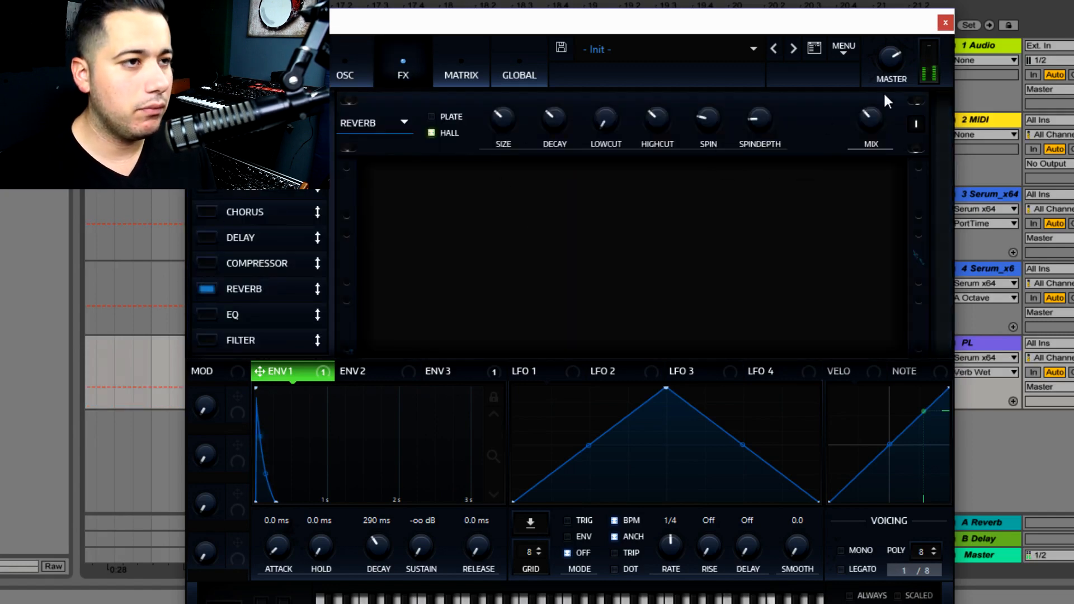
pyautogui.moveTo(503, 119); pyautogui.dragTo(500, 134)
# Add a distortion effect, set its mode to Downsample and turn its drive down to a low amount.
pyautogui.click(207, 135)
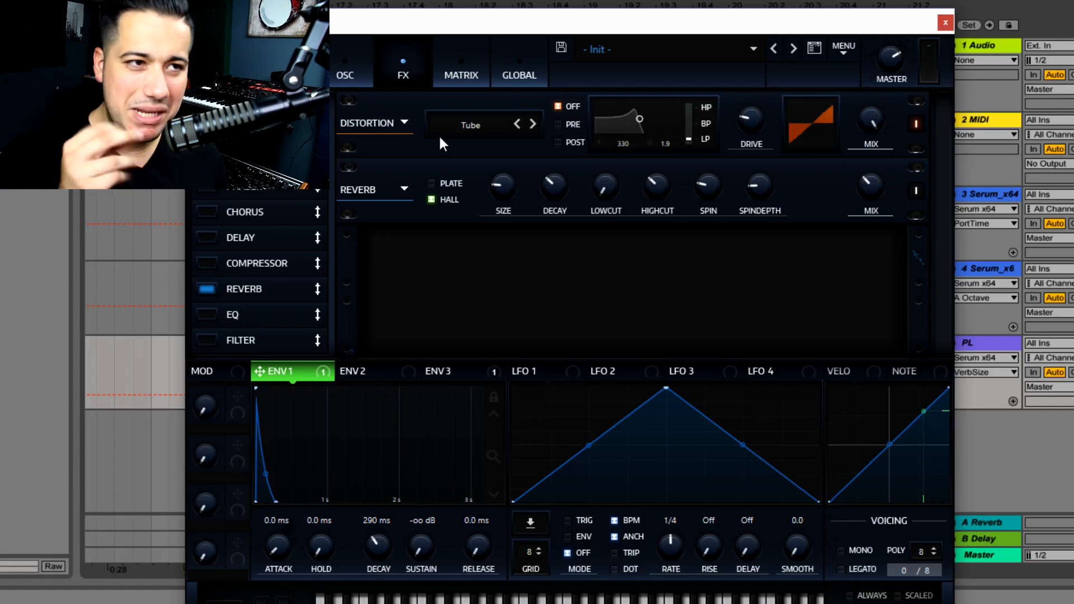
pyautogui.click(470, 128)
pyautogui.click(512, 295)
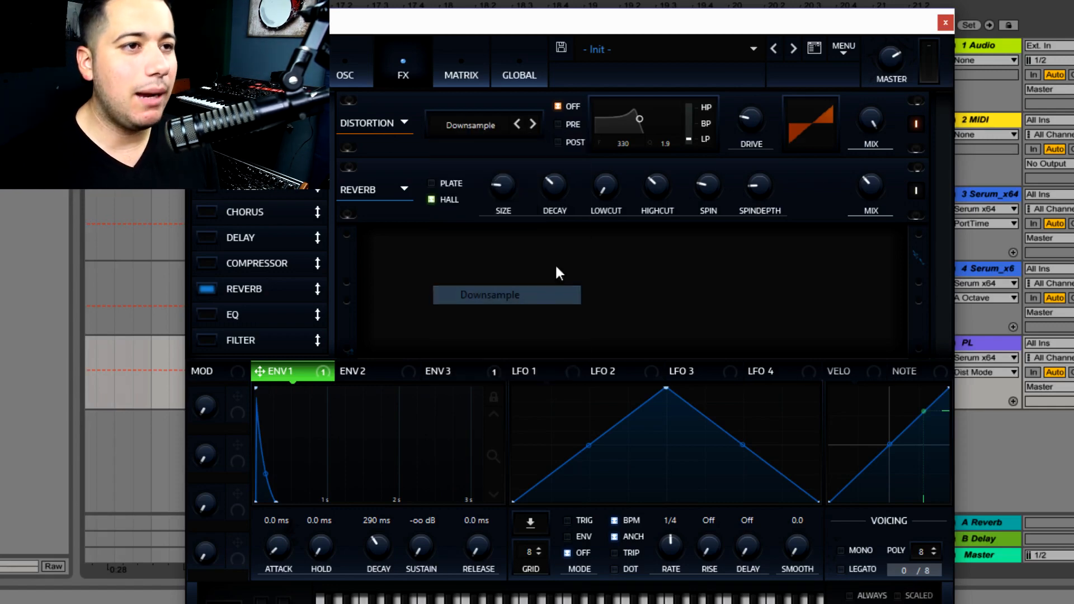
pyautogui.click(755, 112)
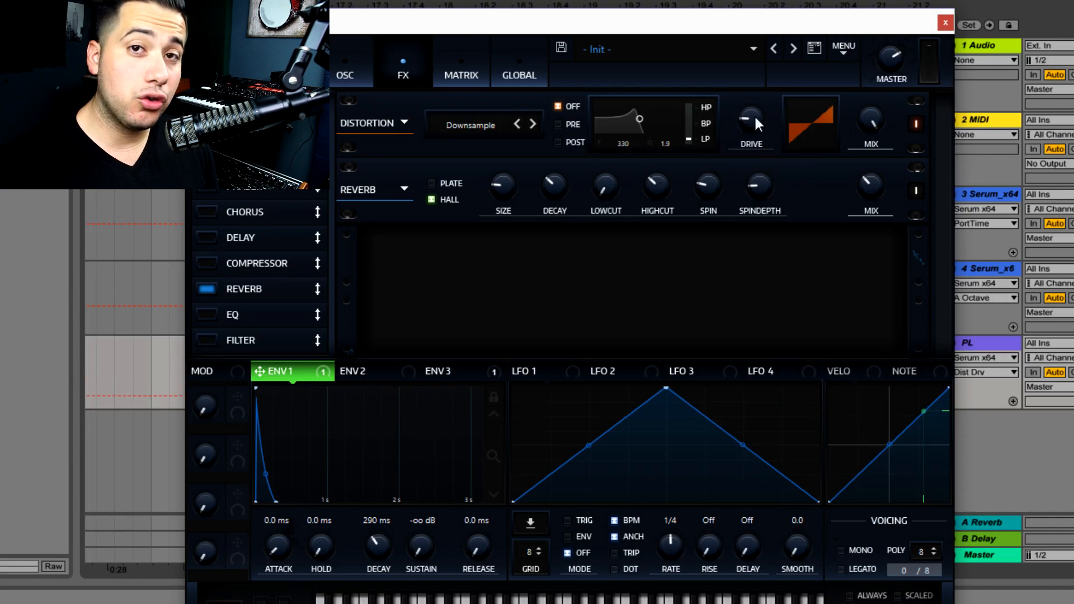
pyautogui.click(755, 116)
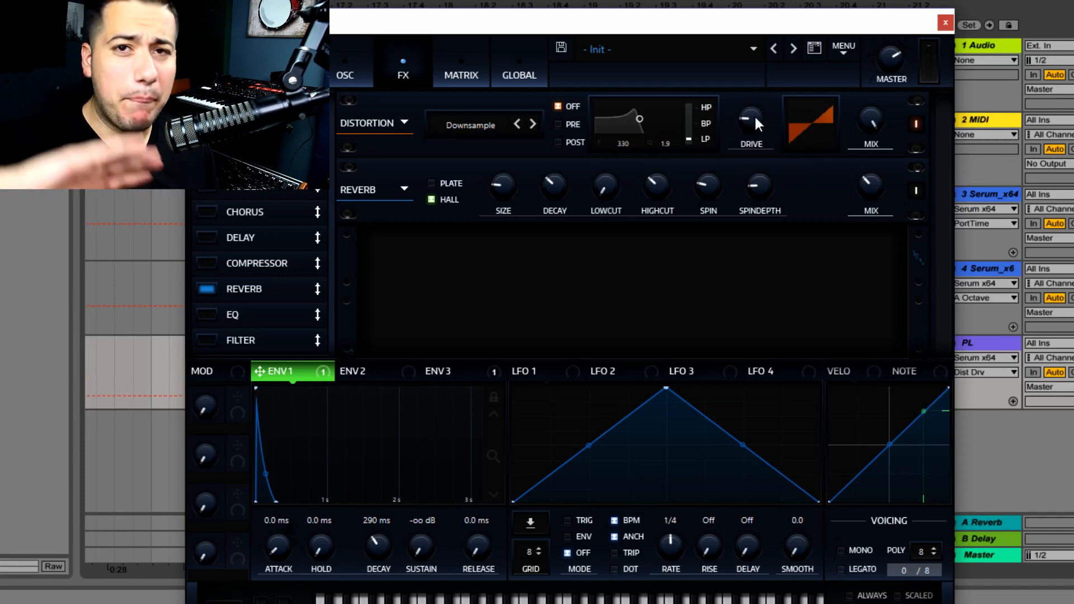
pyautogui.moveTo(756, 118)
pyautogui.mouseDown()
pyautogui.moveTo(792, 67)
pyautogui.moveTo(724, 141)
pyautogui.moveTo(754, 127)
pyautogui.mouseUp()
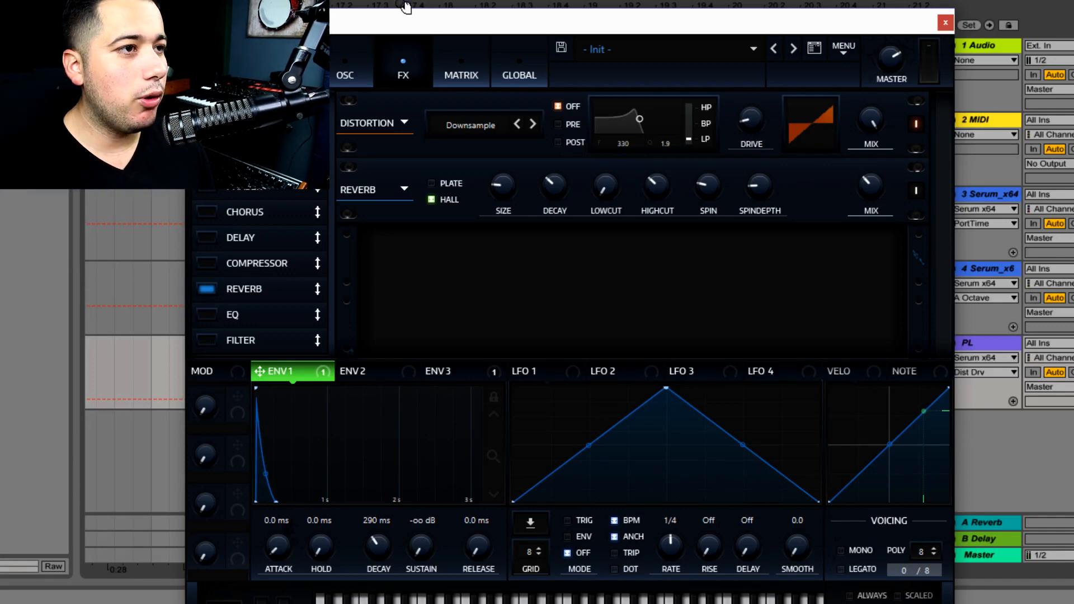
# Enable oscillator B with the Basic Shapes wavetable at its square wave, and raise its octave to +1.
pyautogui.click(357, 57)
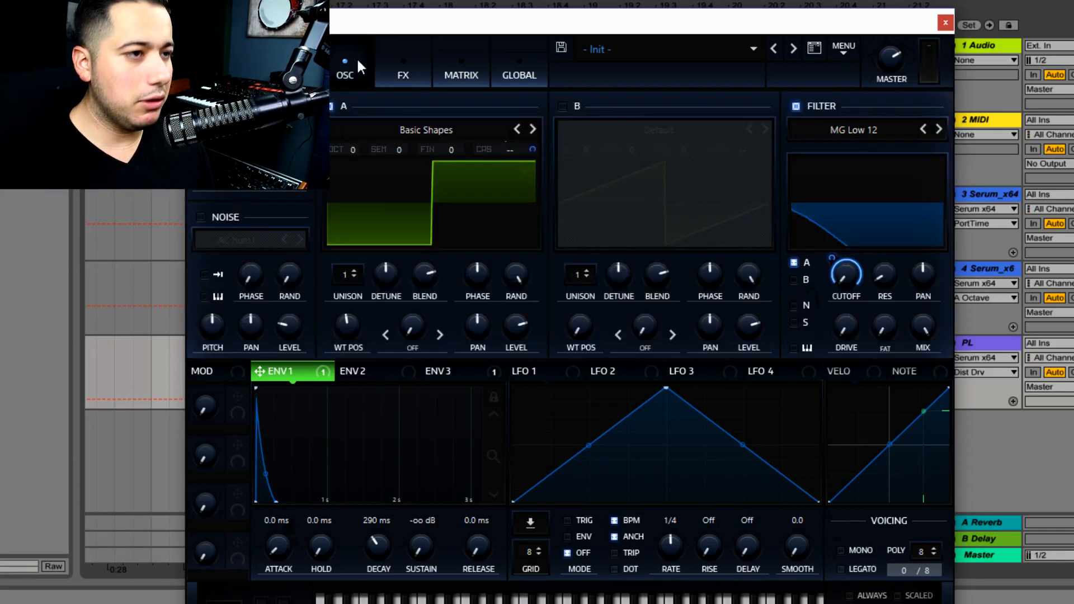
pyautogui.click(563, 106)
pyautogui.click(658, 130)
pyautogui.moveTo(659, 147)
pyautogui.click(922, 228)
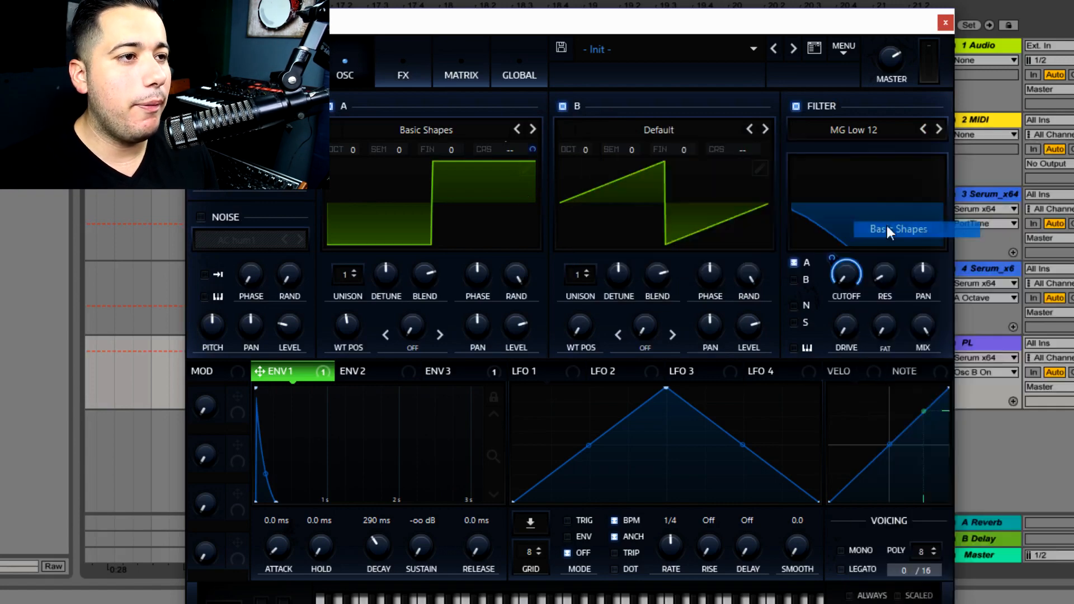
pyautogui.moveTo(580, 327); pyautogui.dragTo(620, 266)
pyautogui.moveTo(587, 146); pyautogui.dragTo(600, 140)
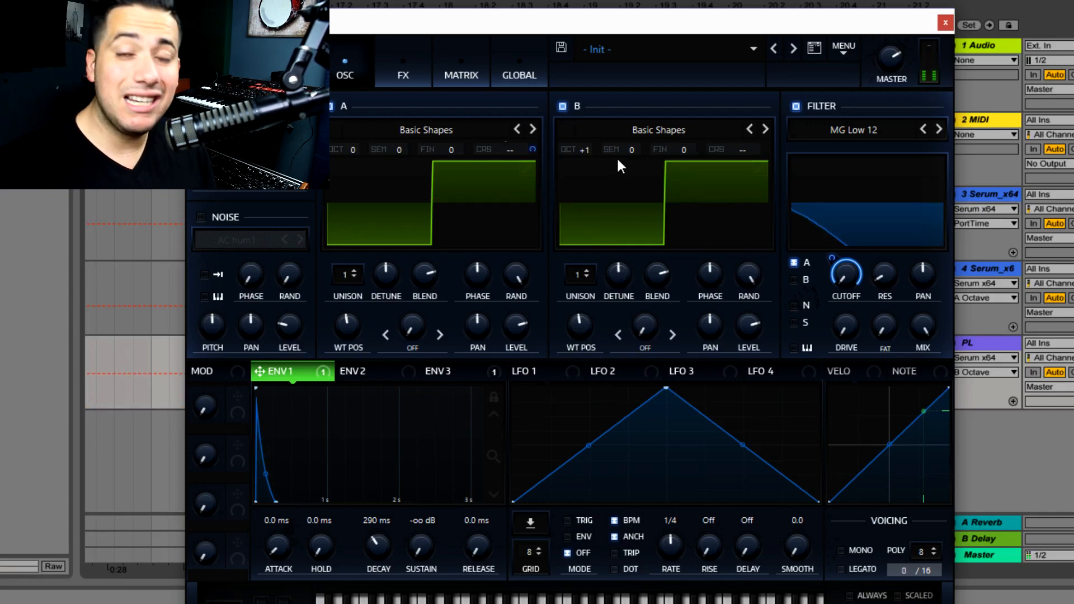
# Set oscillator B to 5 unison voices with reduced detune, and switch the oscillator off.
pyautogui.click(583, 273)
pyautogui.moveTo(586, 283)
pyautogui.mouseDown()
pyautogui.moveTo(619, 270)
pyautogui.moveTo(601, 295)
pyautogui.mouseUp()
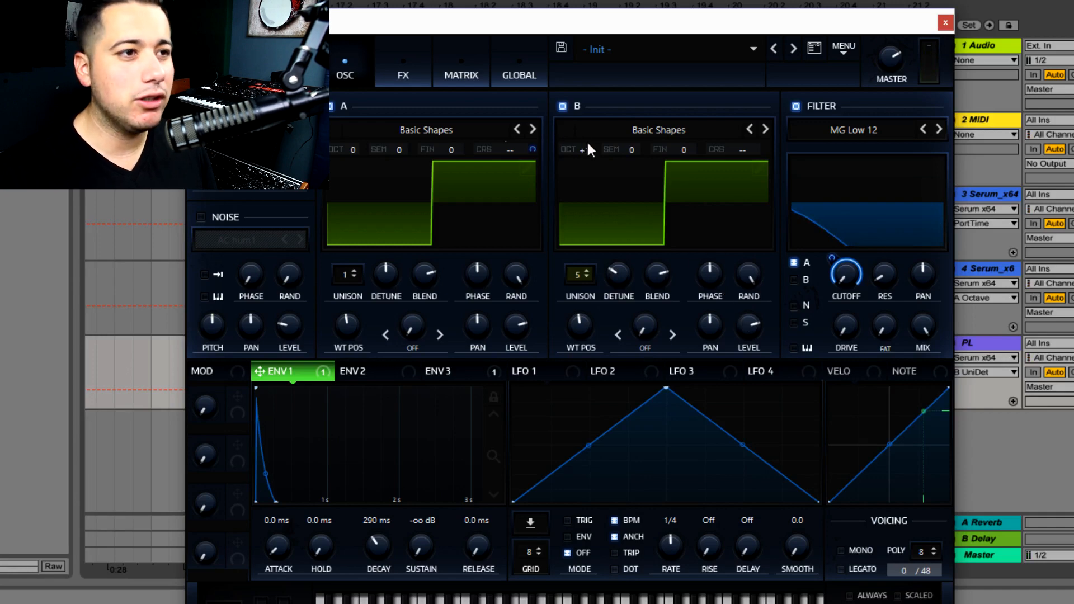
pyautogui.click(573, 104)
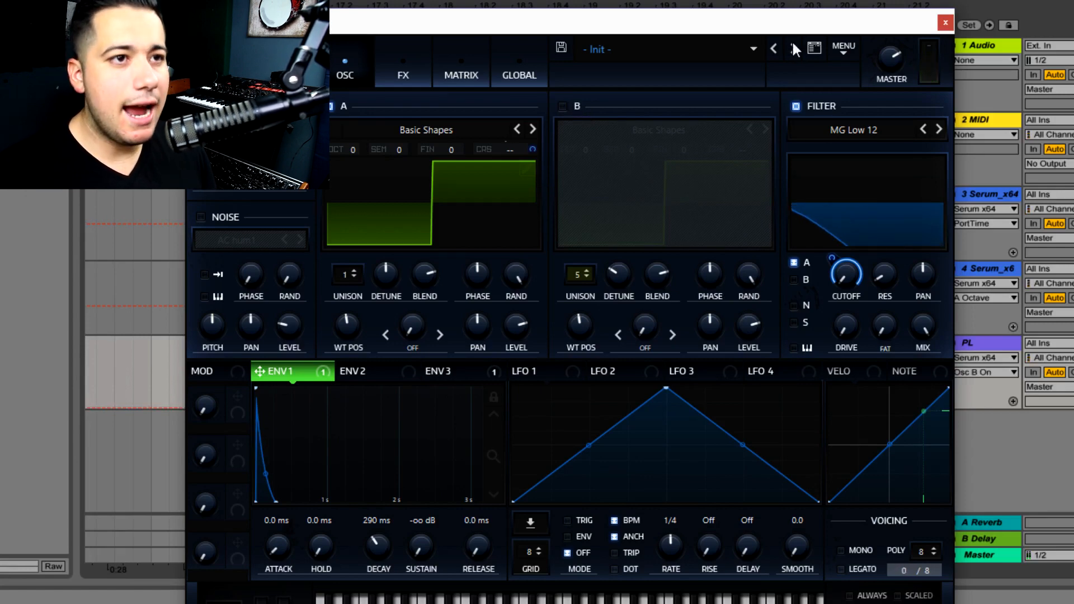
# Reset the synth to the Init preset to start a new sound from scratch.
pyautogui.click(839, 57)
pyautogui.click(880, 139)
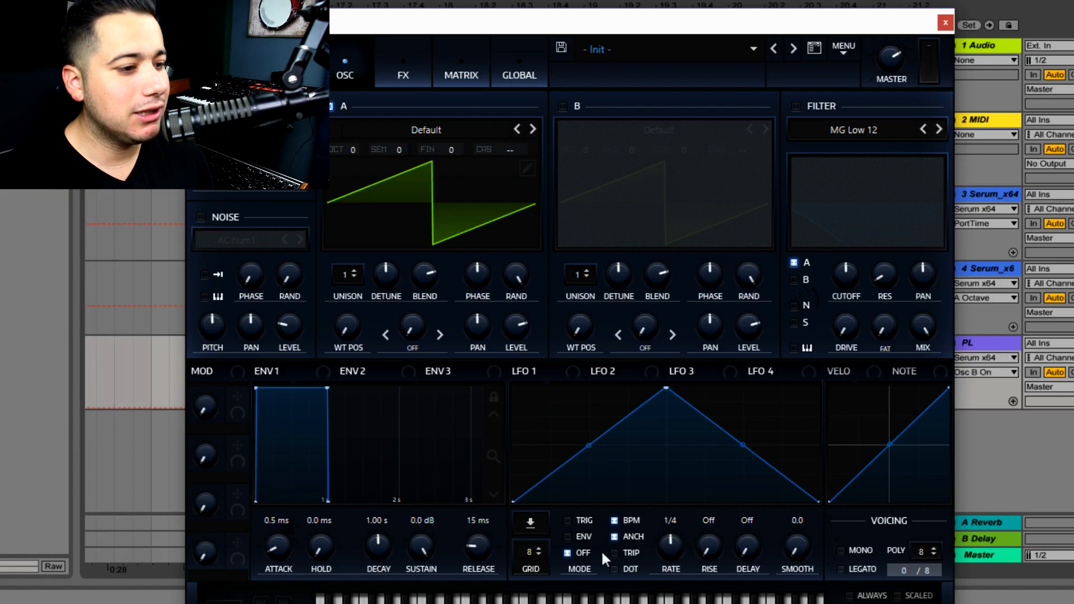
pyautogui.hotkey('alt', 'Tab')
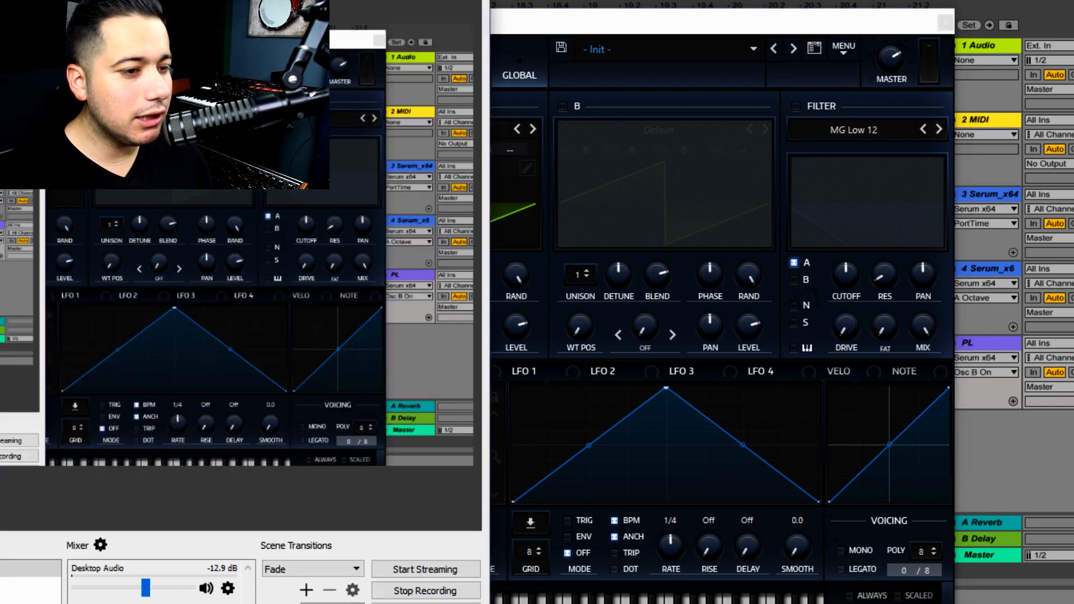
pyautogui.hotkey('alt', 'Tab')
# Load the Spectral wavetable Squelchy 3 [SL] into oscillator A and raise its wavetable position slightly.
pyautogui.click(397, 135)
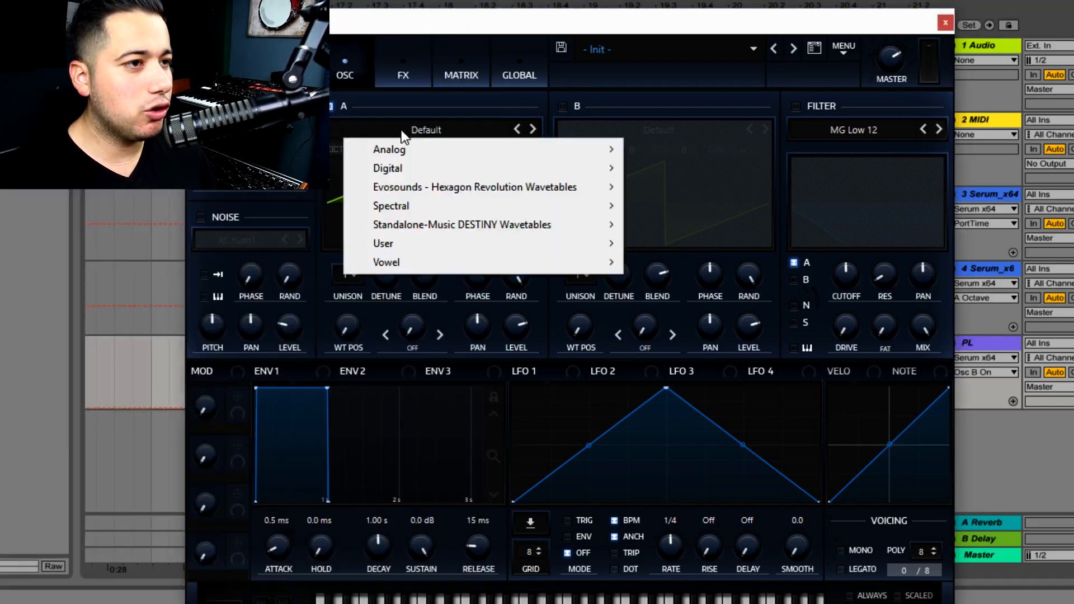
pyautogui.moveTo(434, 145)
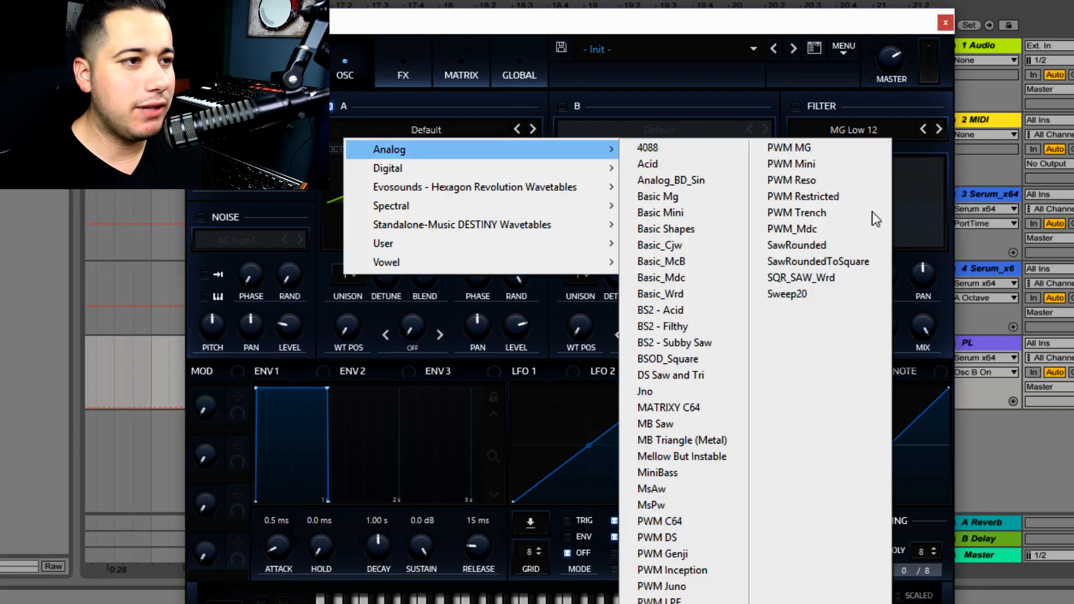
pyautogui.moveTo(469, 210)
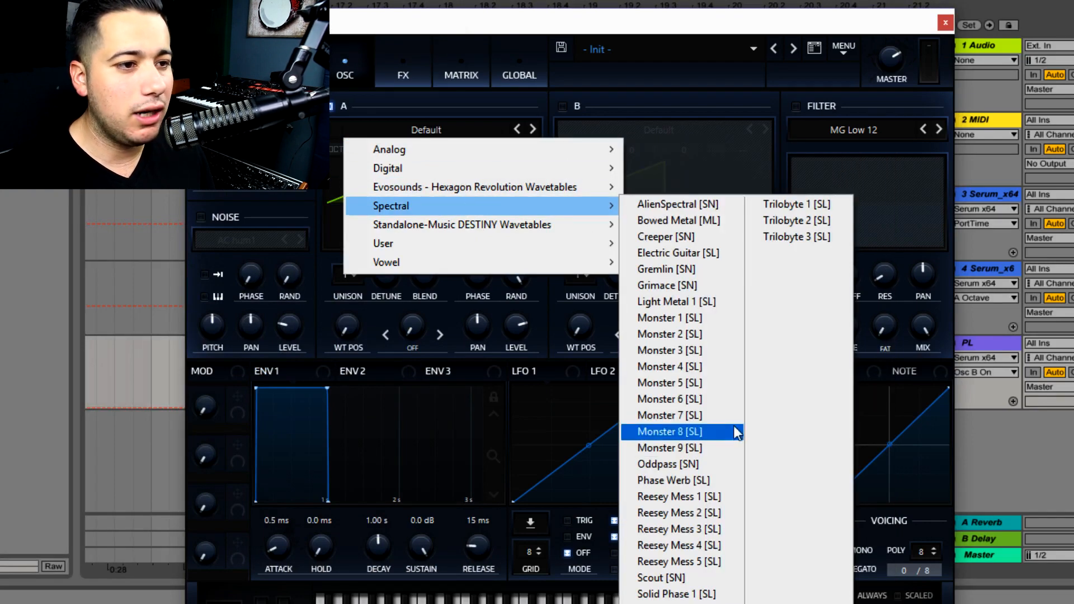
pyautogui.click(672, 603)
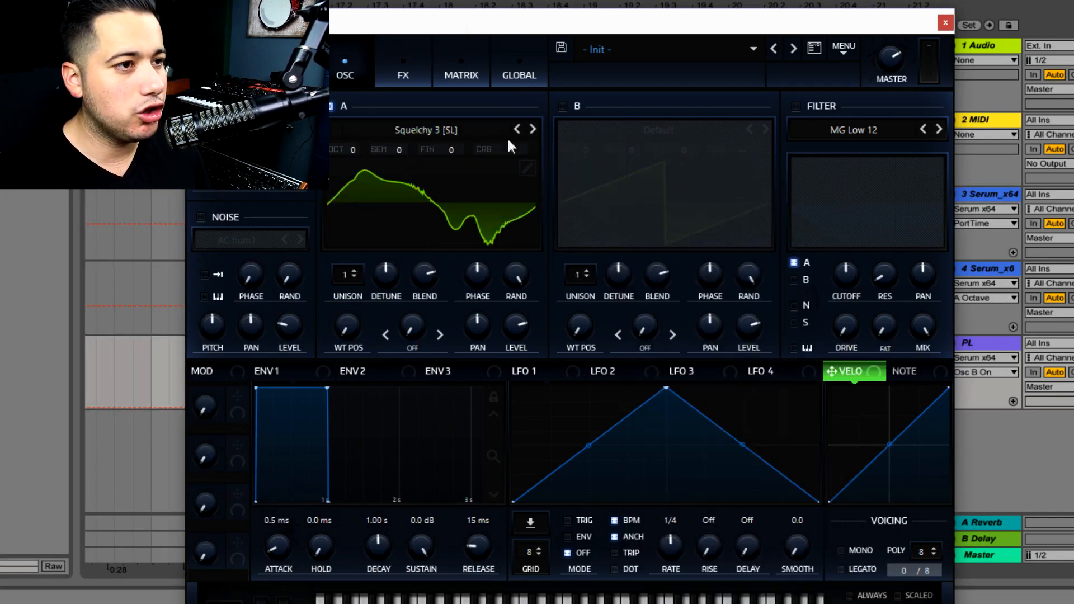
pyautogui.moveTo(353, 323); pyautogui.dragTo(367, 314)
# Shape envelope 1 with 0.0 ms attack, 141 ms decay, -oo dB sustain and 0.0 ms release.
pyautogui.click(290, 373)
pyautogui.moveTo(327, 388); pyautogui.dragTo(357, 599)
pyautogui.moveTo(377, 547)
pyautogui.mouseDown()
pyautogui.moveTo(367, 573)
pyautogui.moveTo(381, 568)
pyautogui.mouseUp()
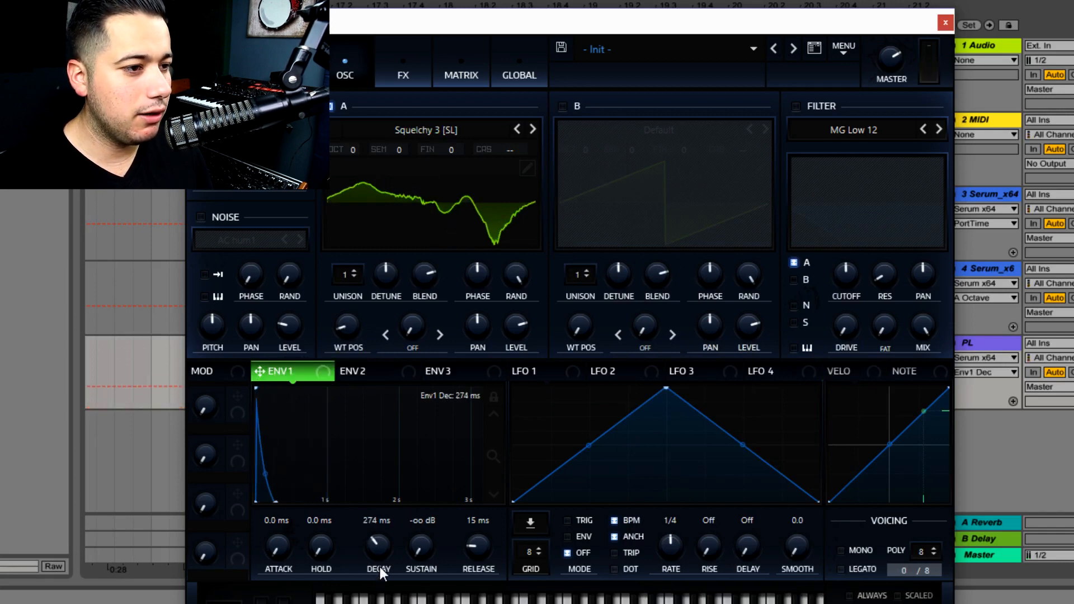
pyautogui.moveTo(388, 529); pyautogui.dragTo(375, 546)
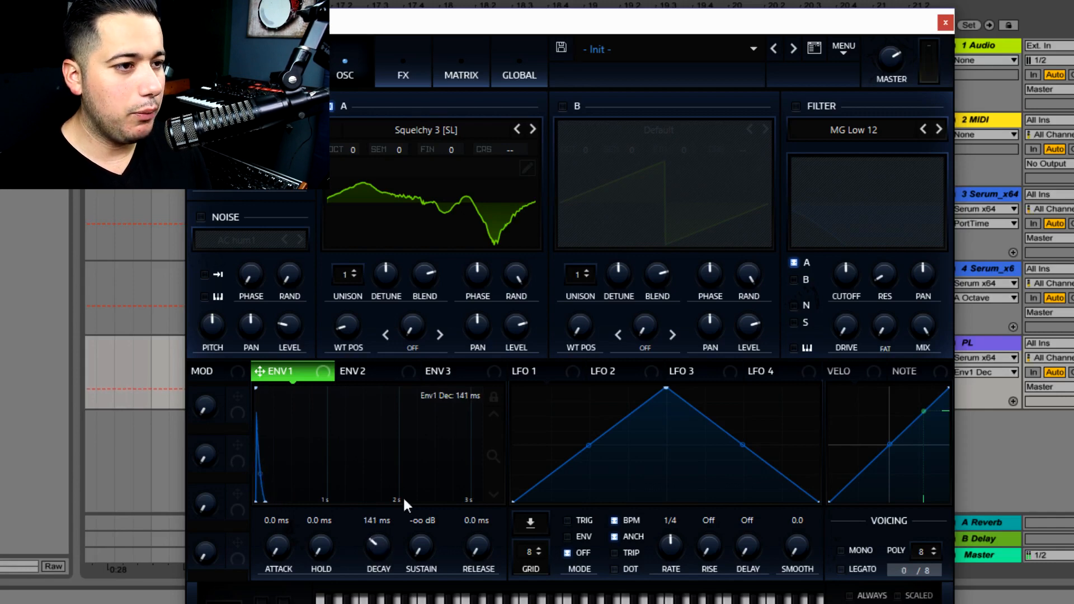
# Set envelope 3 to 29 ms decay with 0.00% sustain, and assign it to oscillator A's coarse pitch.
pyautogui.click(445, 371)
pyautogui.moveTo(378, 546); pyautogui.dragTo(368, 582)
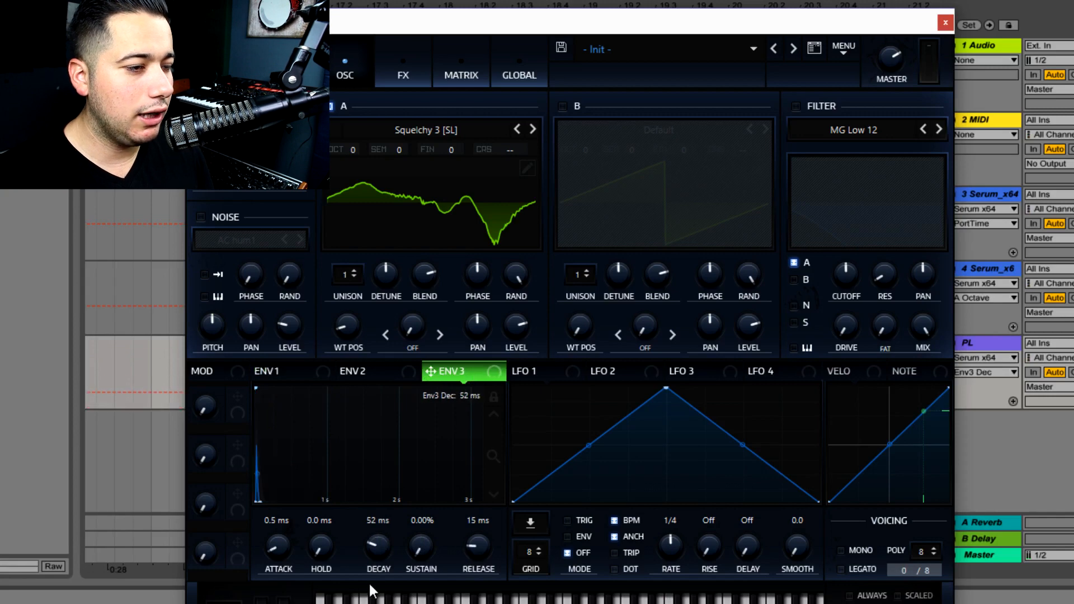
pyautogui.keyDown('alt'); pyautogui.keyDown('shift'); pyautogui.click(535, 150); pyautogui.keyUp('shift'); pyautogui.keyUp('alt')
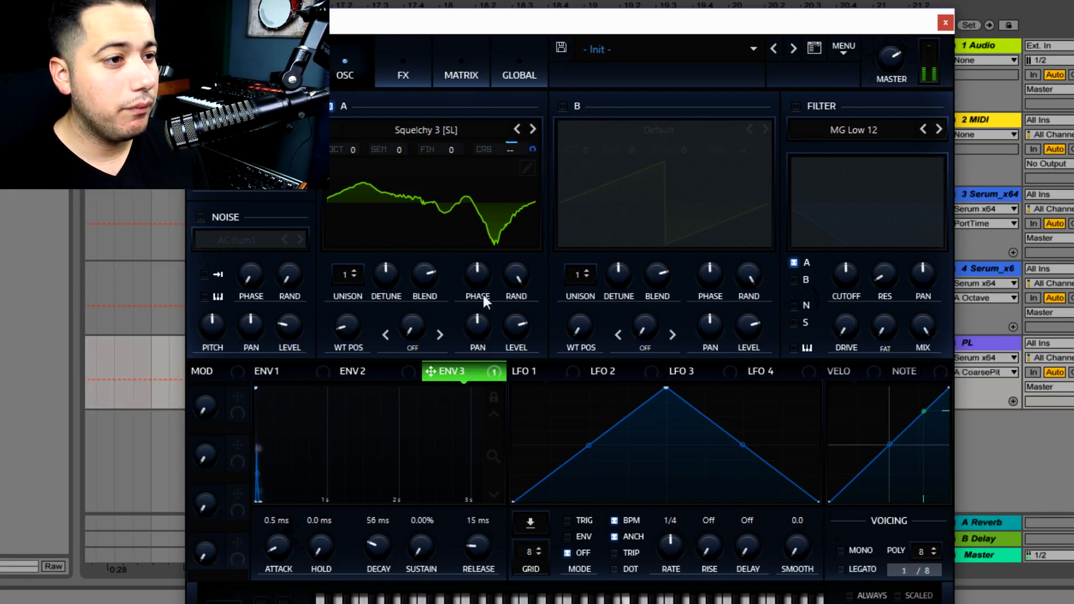
pyautogui.moveTo(380, 539); pyautogui.dragTo(385, 541)
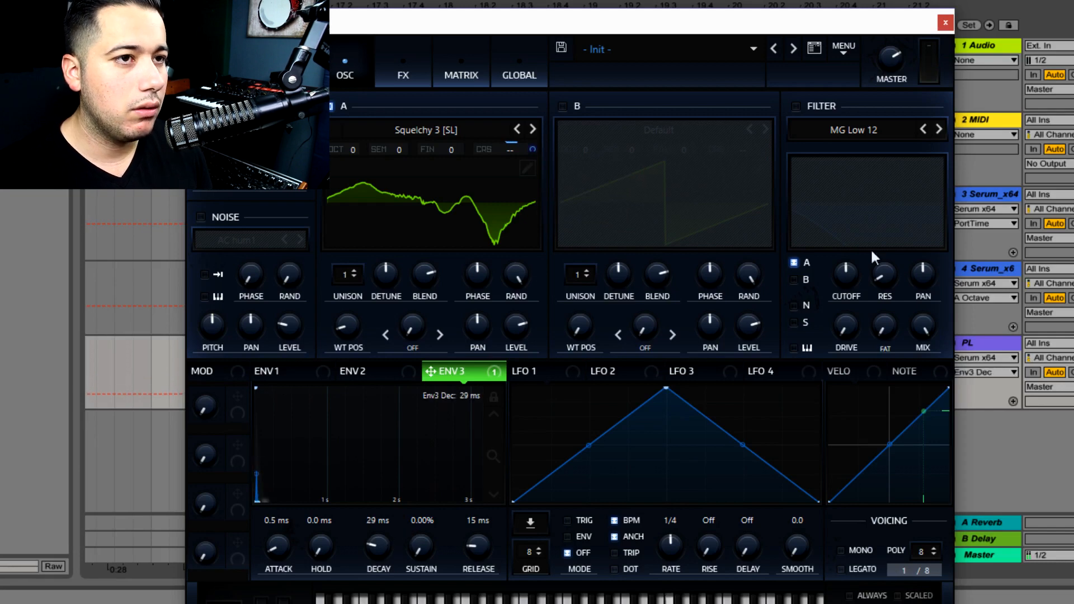
# Enable the MG Low 12 filter with a low cutoff modulated by envelope 1, and lengthen that envelope's decay to 446 ms.
pyautogui.click(828, 106)
pyautogui.moveTo(838, 280); pyautogui.dragTo(839, 302)
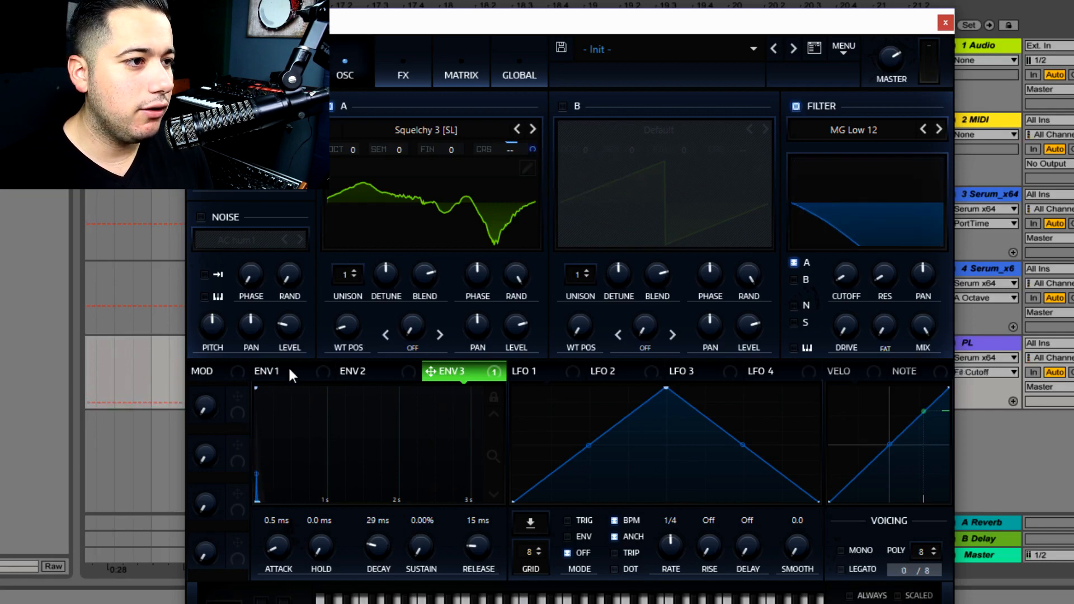
pyautogui.click(267, 371)
pyautogui.moveTo(259, 371); pyautogui.dragTo(846, 274)
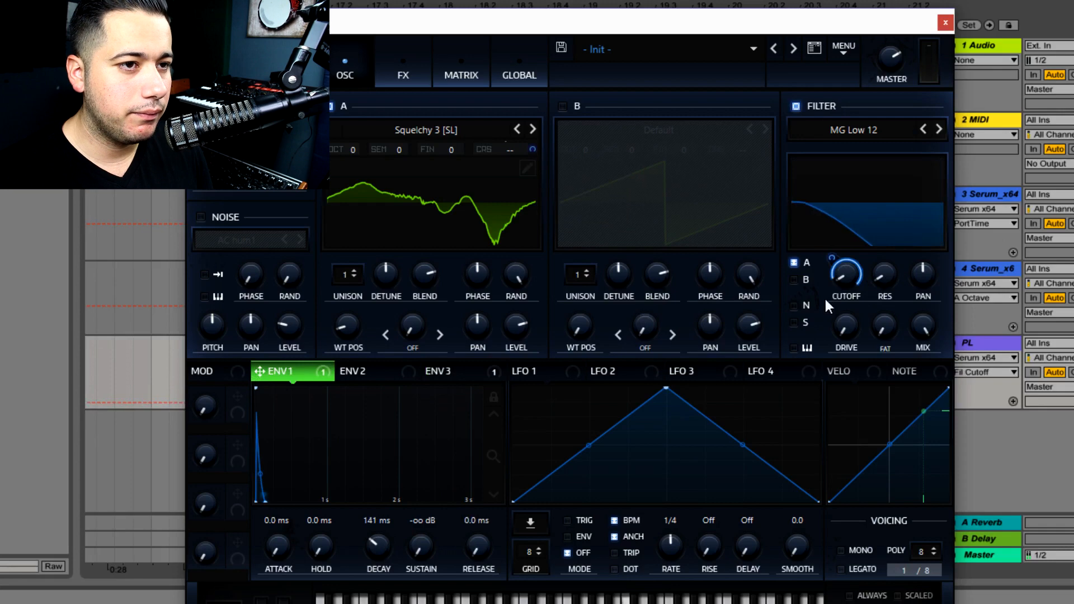
pyautogui.moveTo(373, 554); pyautogui.dragTo(382, 544)
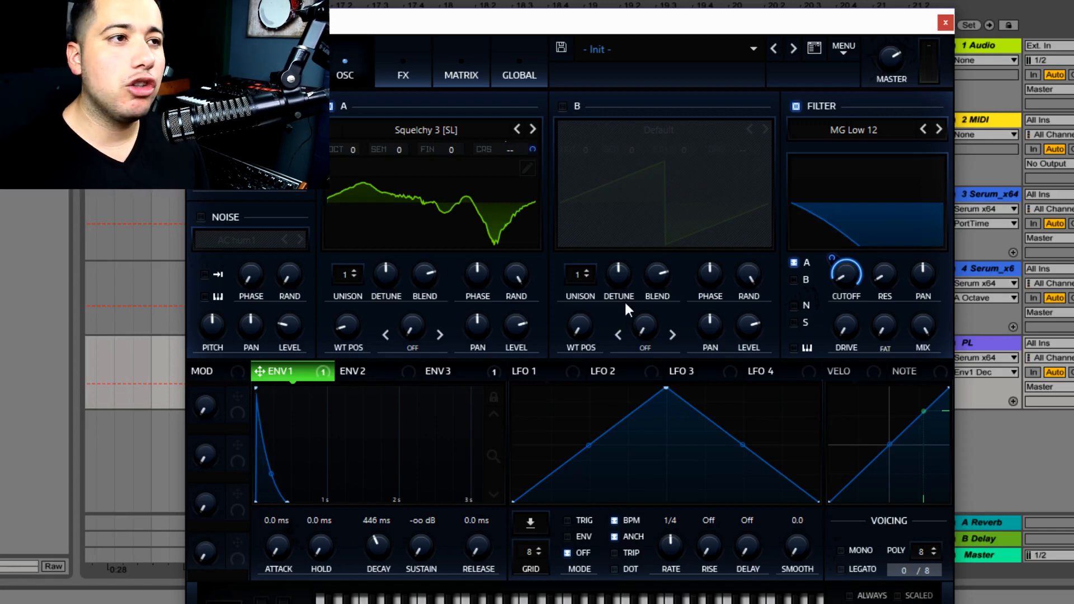
# Add a distortion effect in Tube mode and raise its drive.
pyautogui.click(404, 75)
pyautogui.moveTo(780, 98); pyautogui.dragTo(809, 58)
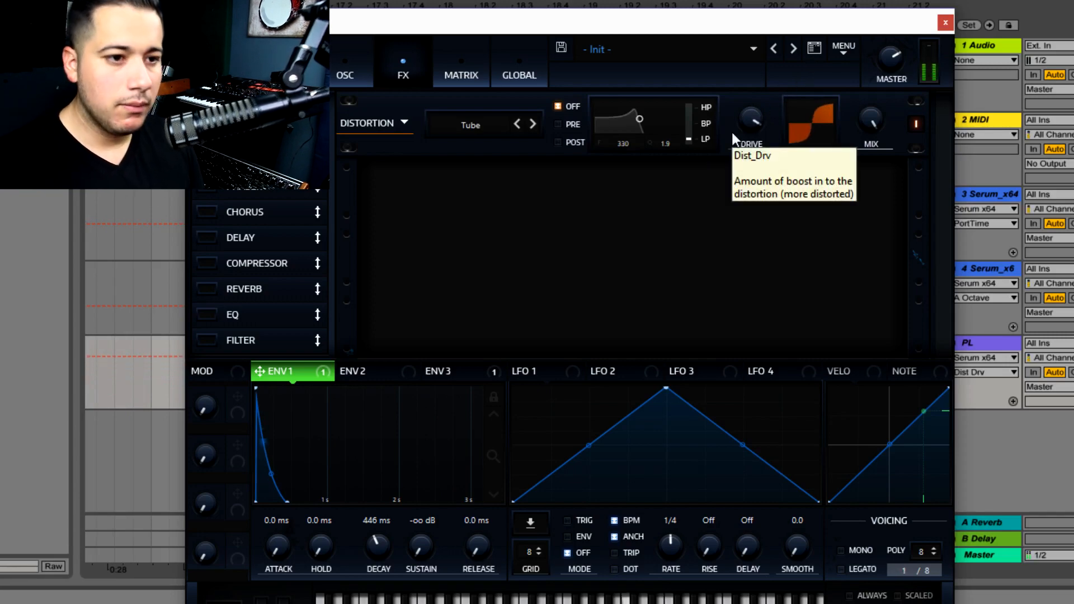
# Set the voicing to mono and legato with portamento always on.
pyautogui.click(865, 548)
pyautogui.click(864, 571)
pyautogui.moveTo(870, 603); pyautogui.dragTo(883, 603)
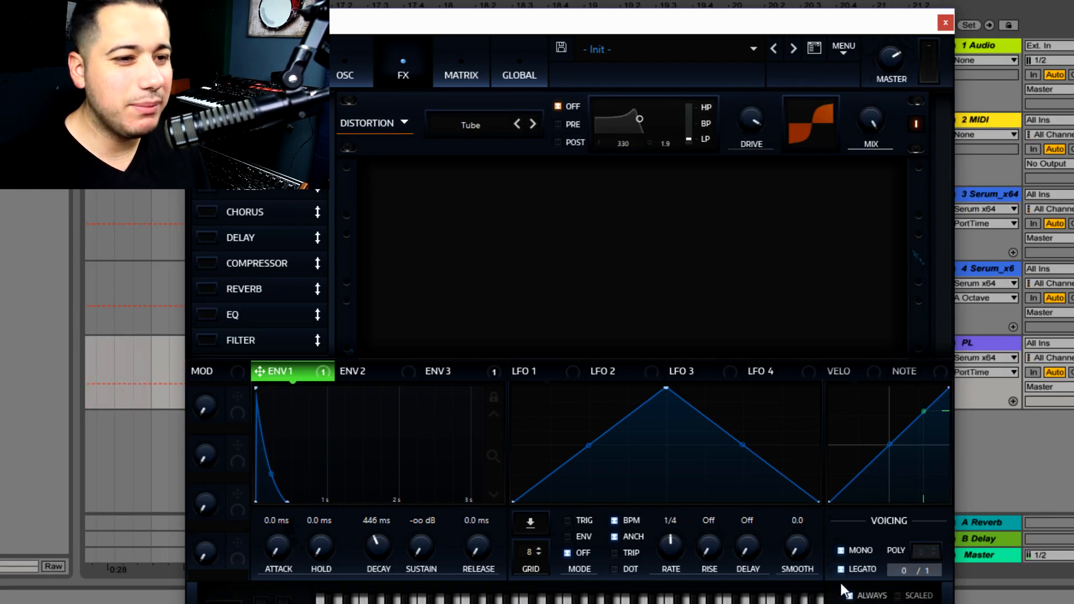
# Enable oscillator B with the Digital wavetable bipole_harmonic, raise its wavetable position slightly and turn its level all the way down.
pyautogui.click(360, 75)
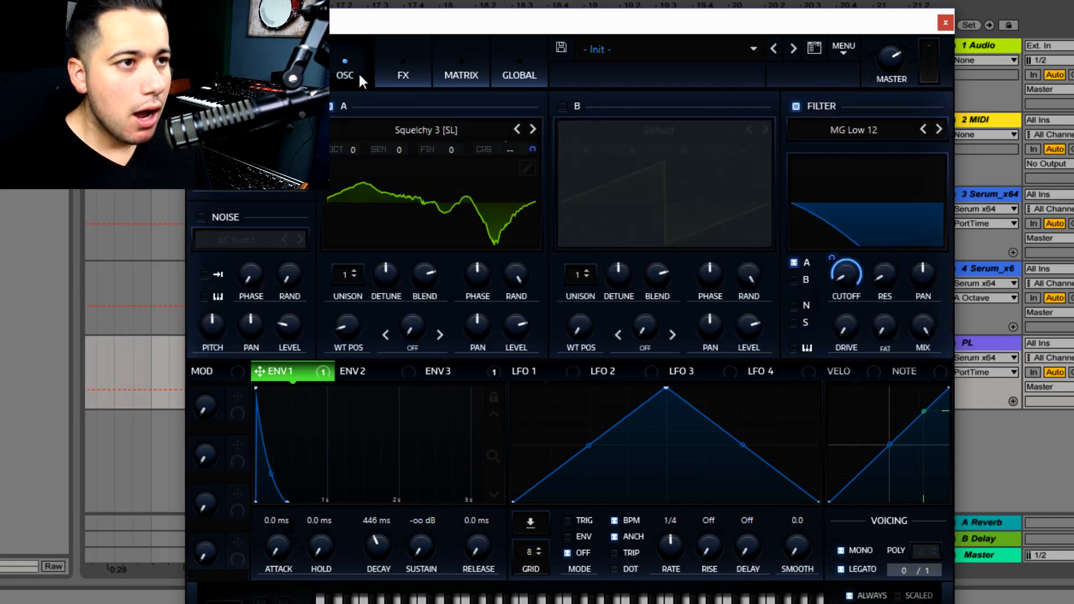
pyautogui.click(578, 106)
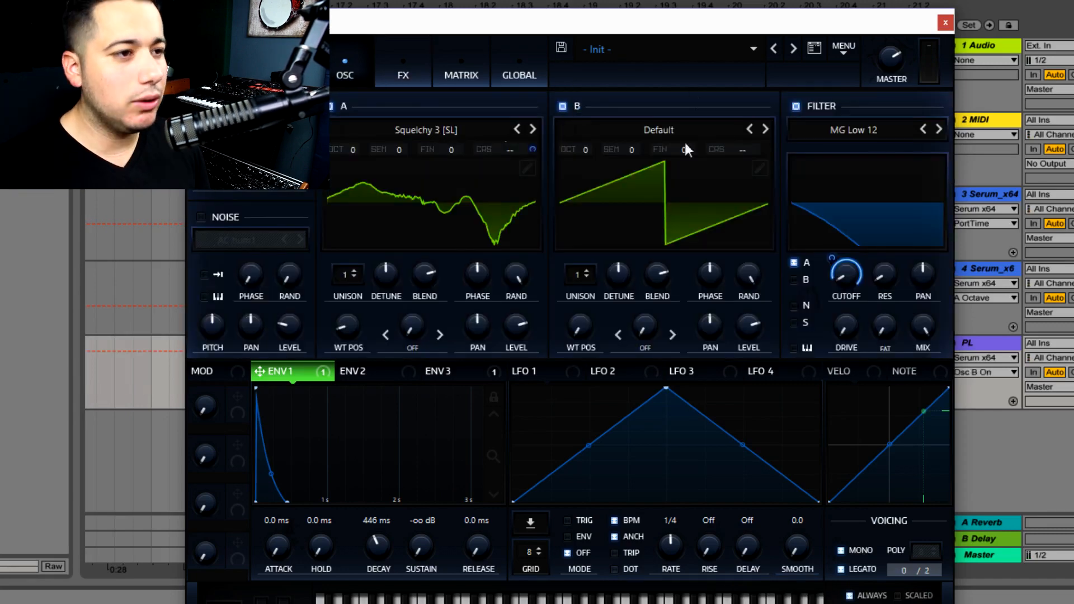
pyautogui.click(634, 137)
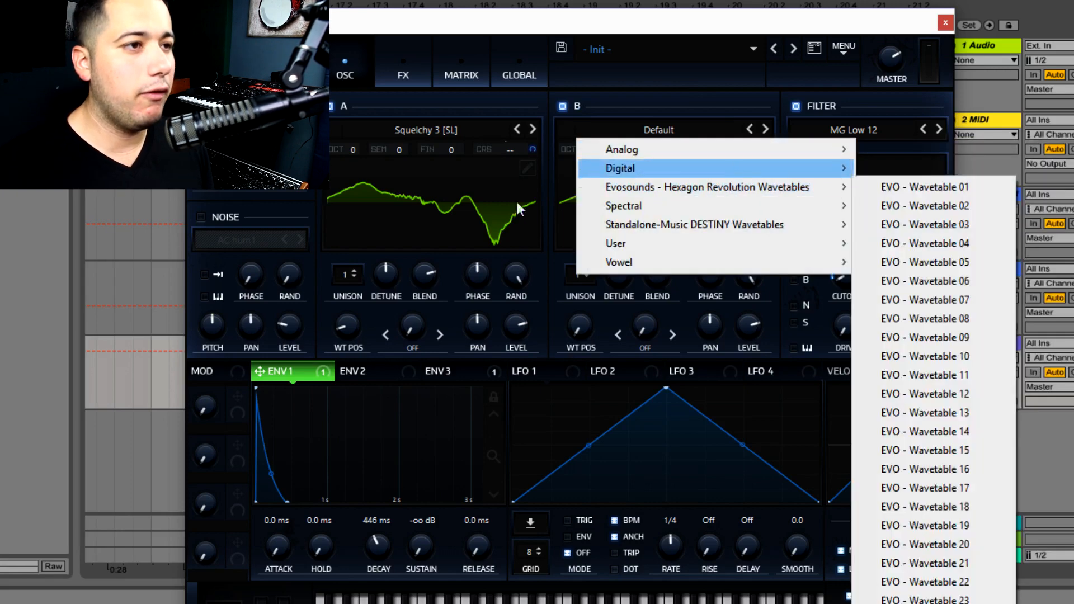
pyautogui.moveTo(647, 168)
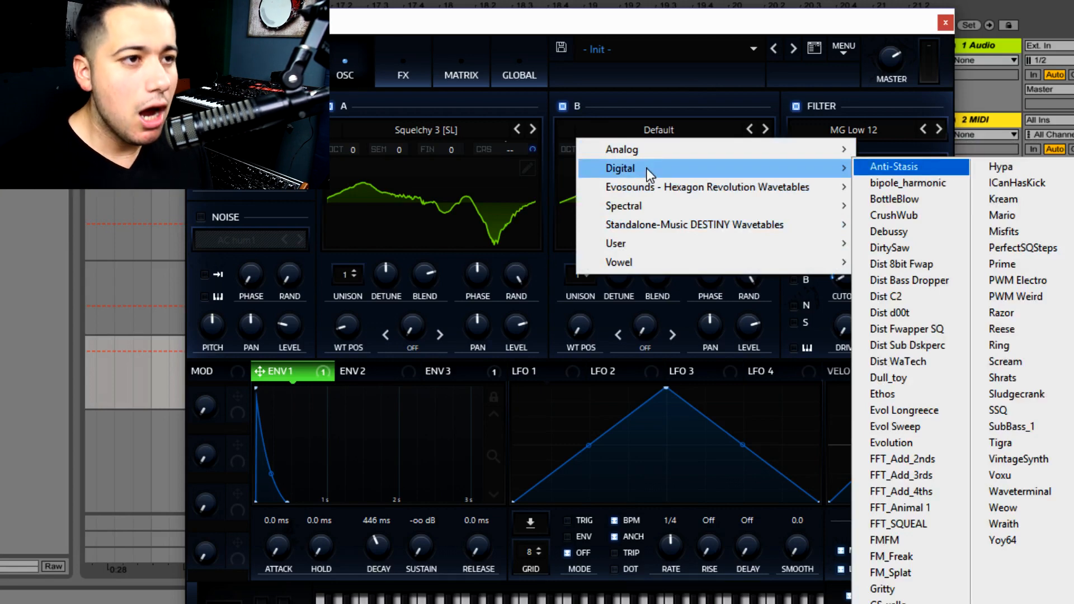
pyautogui.click(908, 185)
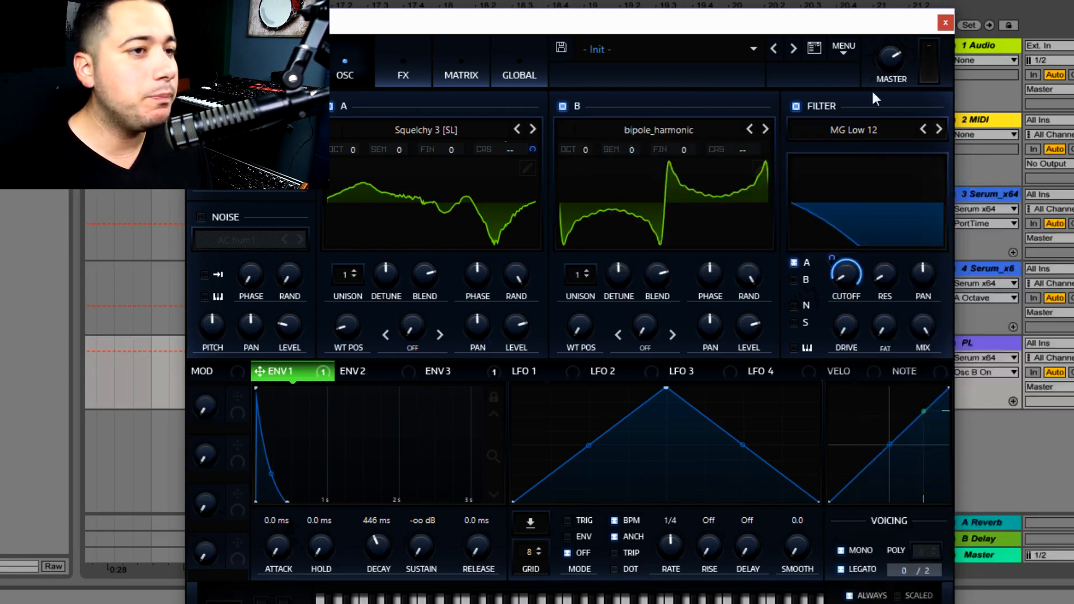
pyautogui.moveTo(579, 324); pyautogui.dragTo(692, 392)
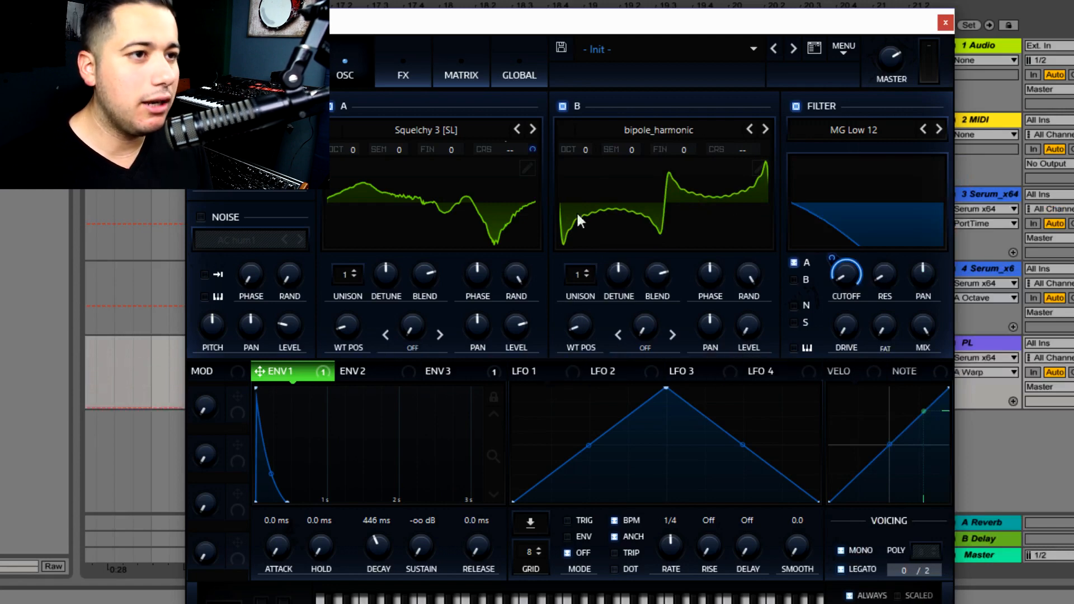
# Set oscillator A's warp mode to FM (from B) and raise the FM amount.
pyautogui.click(411, 335)
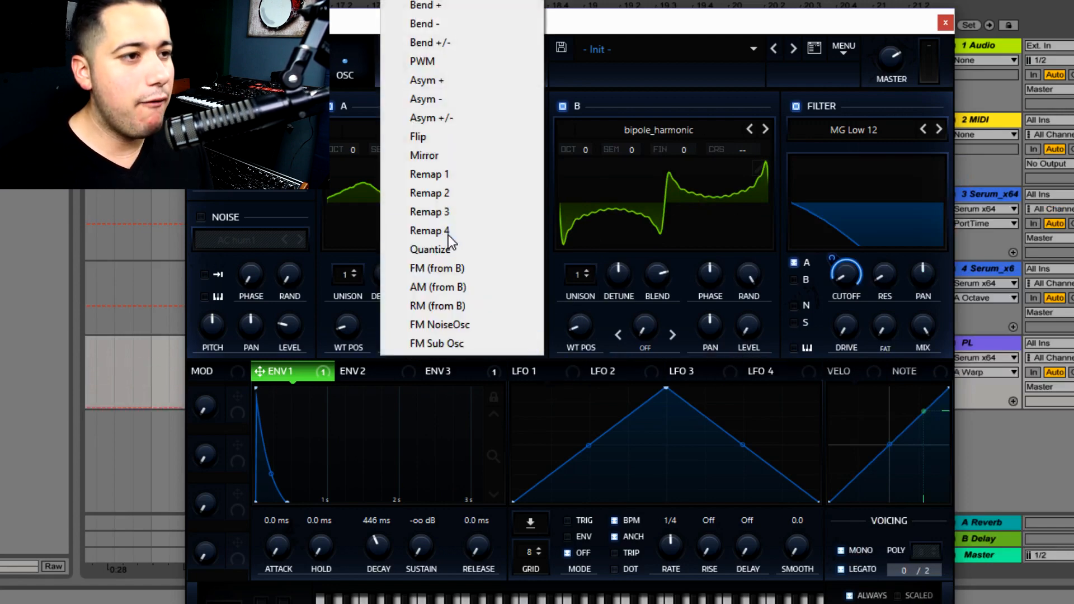
pyautogui.click(472, 266)
pyautogui.moveTo(411, 327); pyautogui.dragTo(442, 274)
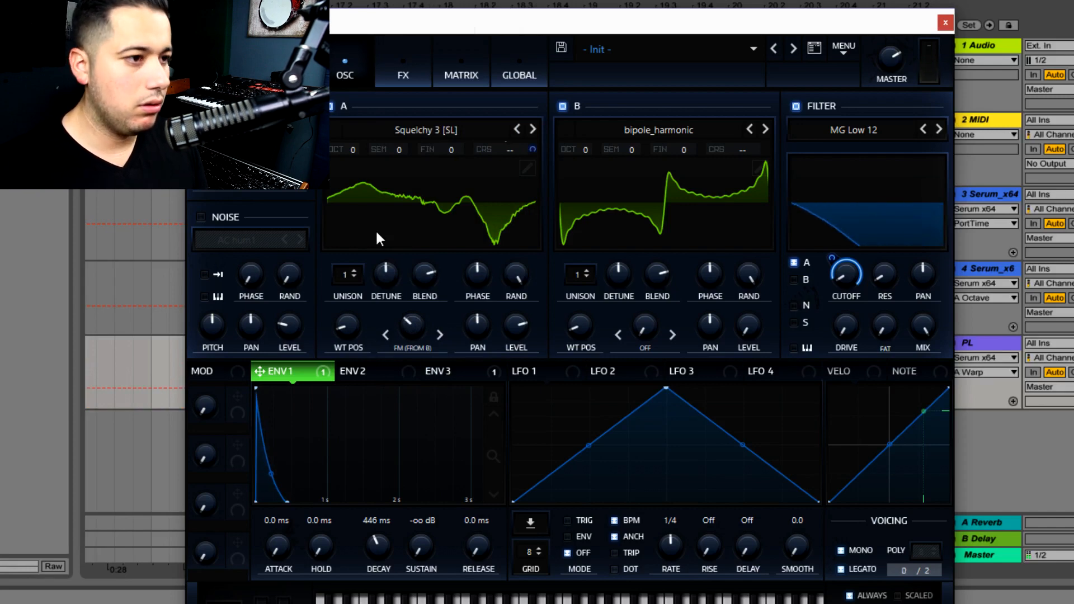
# Add a Hall reverb effect with reduced size, decay and mix.
pyautogui.click(406, 81)
pyautogui.click(209, 289)
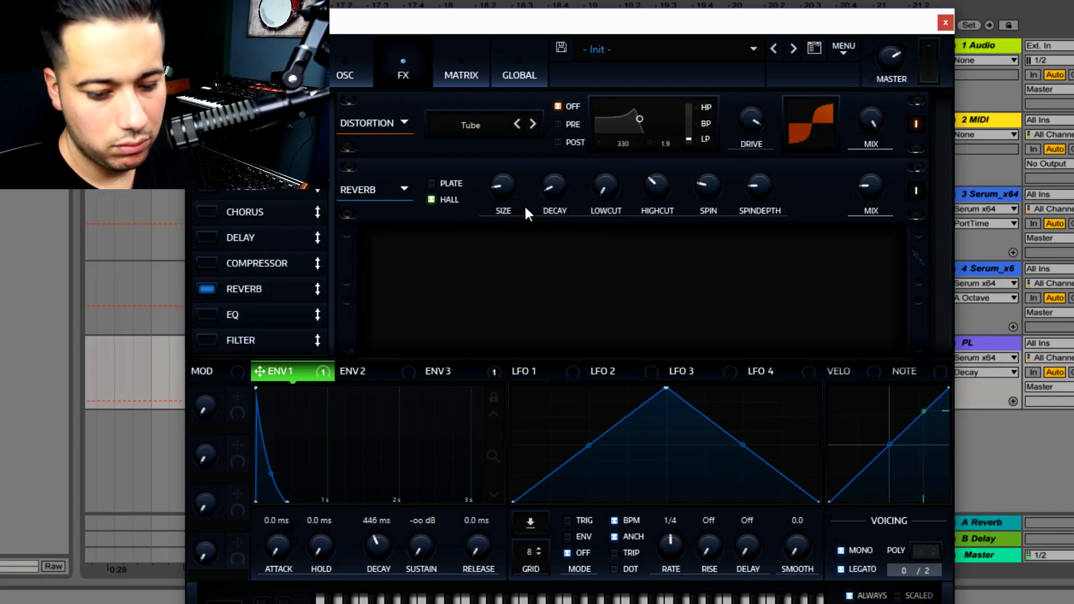
pyautogui.click(334, 70)
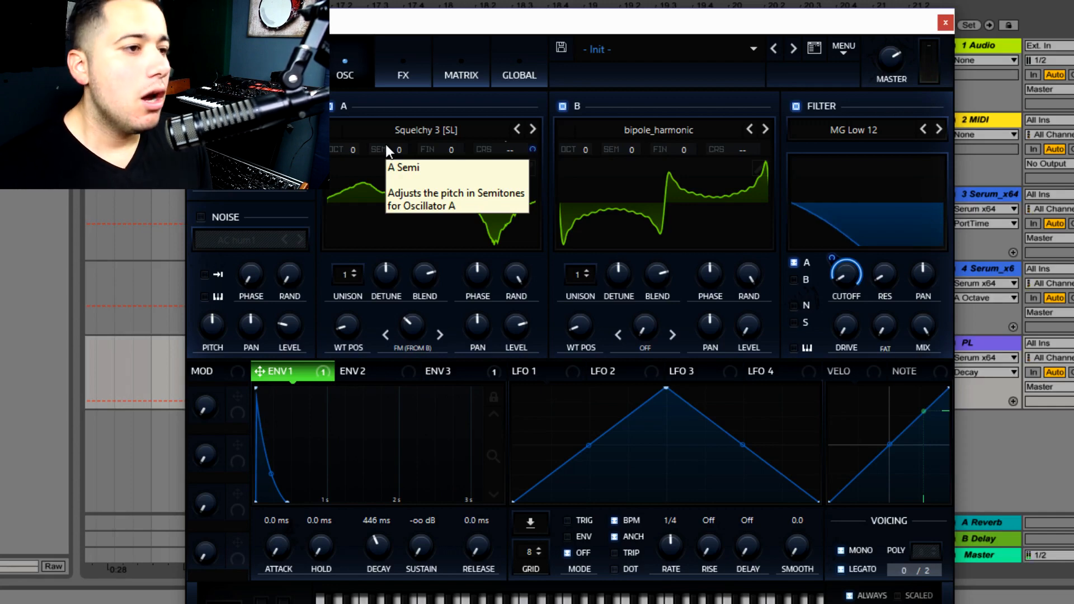
# Assign envelope 3 to oscillator B's coarse pitch, and raise oscillator A's FM amount to just under halfway.
pyautogui.click(440, 372)
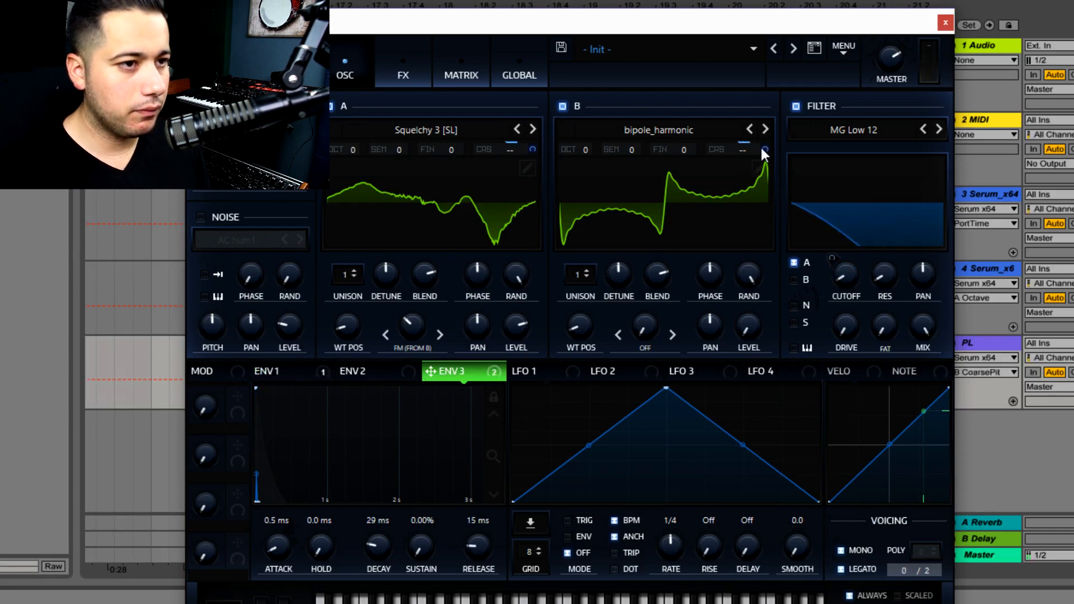
pyautogui.moveTo(411, 323); pyautogui.dragTo(435, 318)
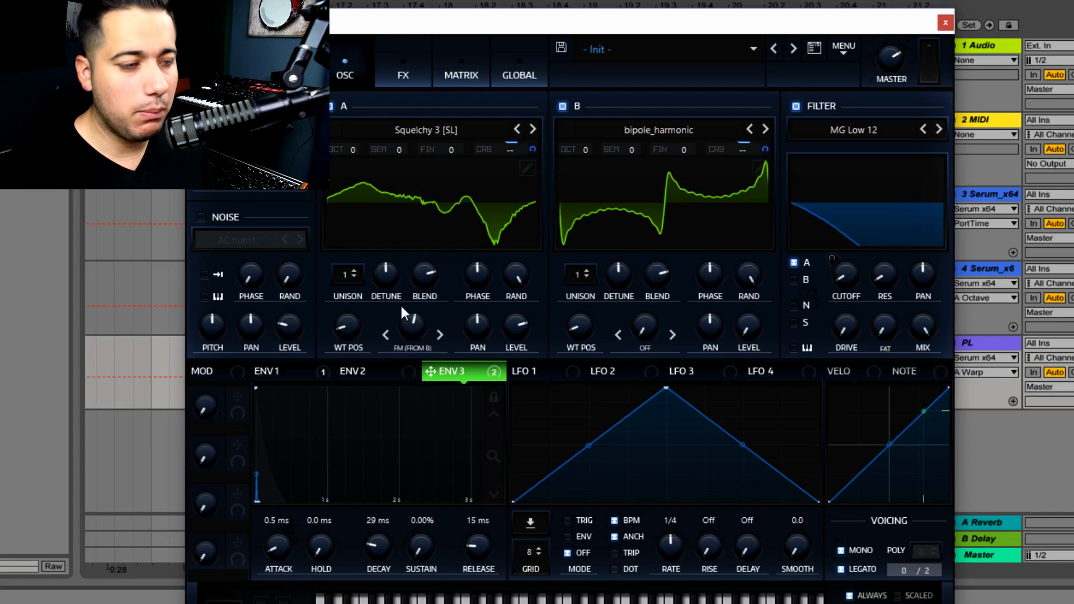
pyautogui.moveTo(409, 323); pyautogui.dragTo(411, 352)
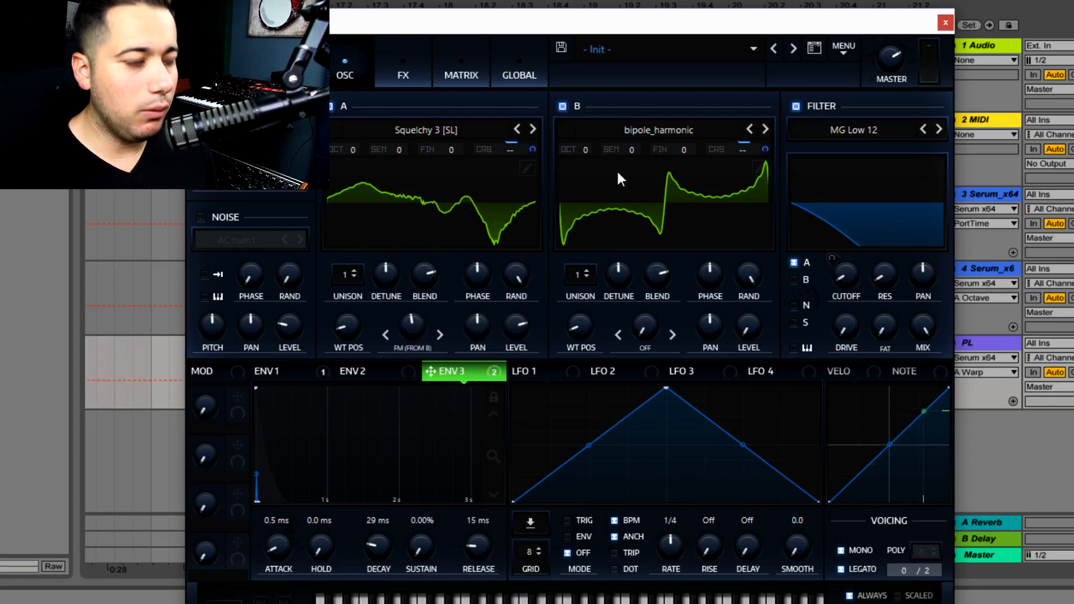
# Try 7 unison voices on oscillator B, and return it to a single voice.
pyautogui.moveTo(586, 277); pyautogui.dragTo(625, 261)
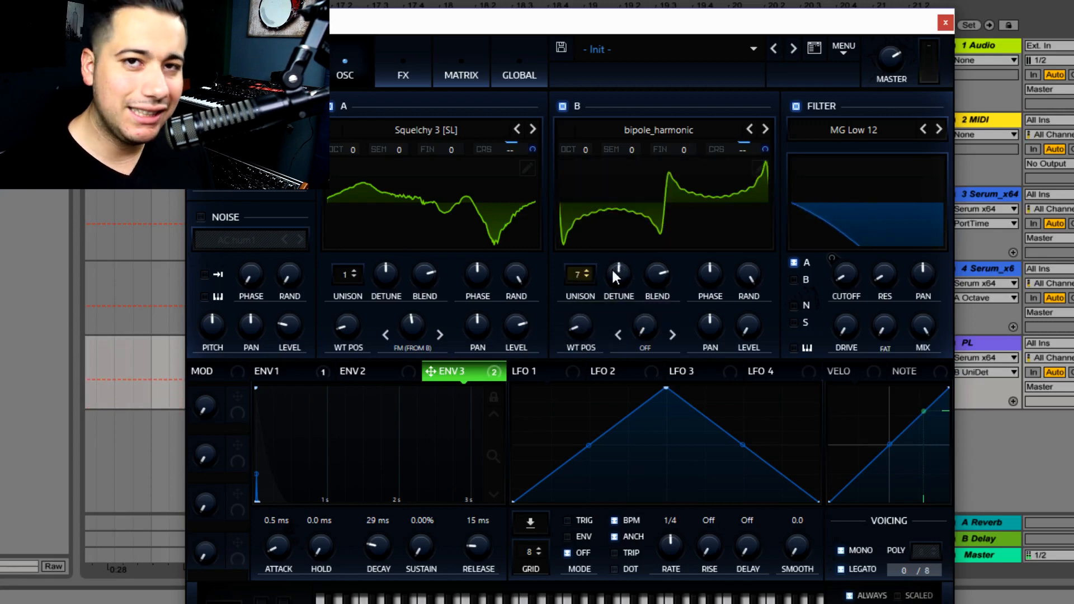
pyautogui.moveTo(582, 274); pyautogui.dragTo(583, 370)
# Set oscillator B's warp mode to Mirror with a low amount, and raise its octave to +2.
pyautogui.click(645, 346)
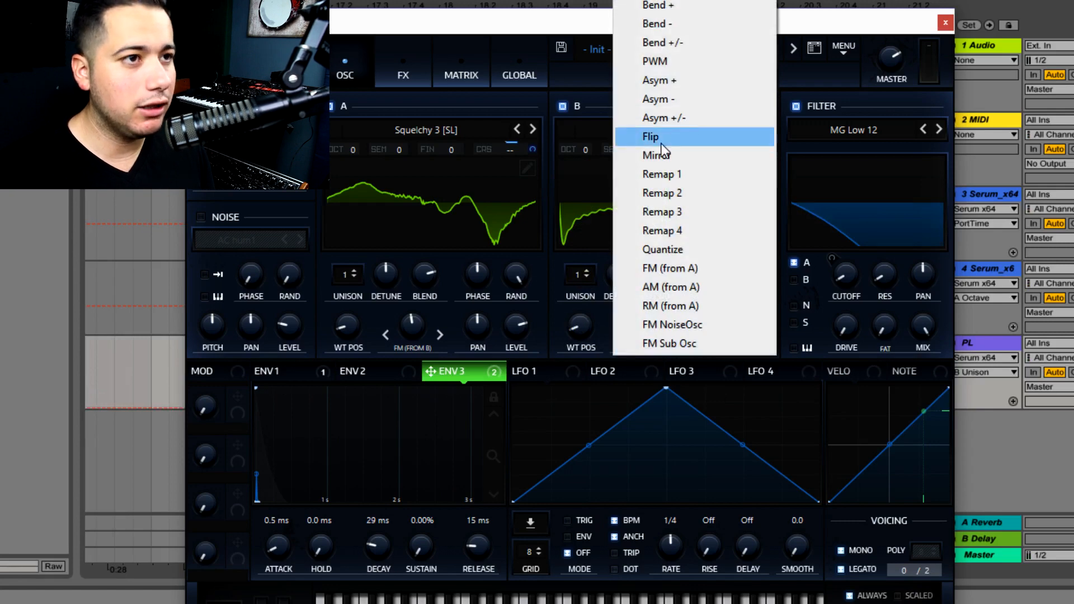
pyautogui.click(680, 156)
pyautogui.moveTo(640, 316); pyautogui.dragTo(653, 274)
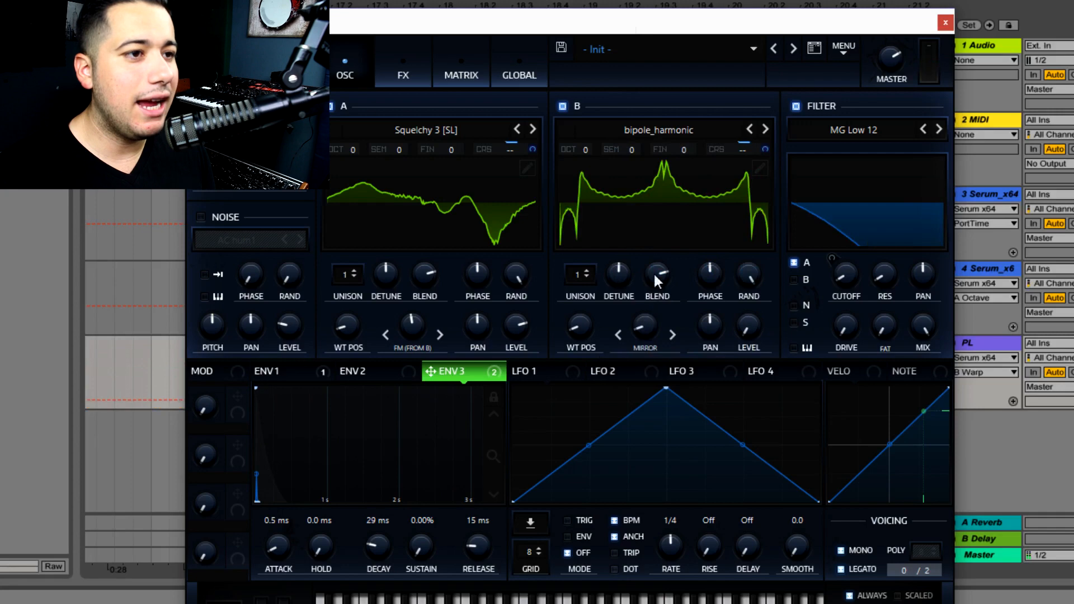
pyautogui.click(583, 150)
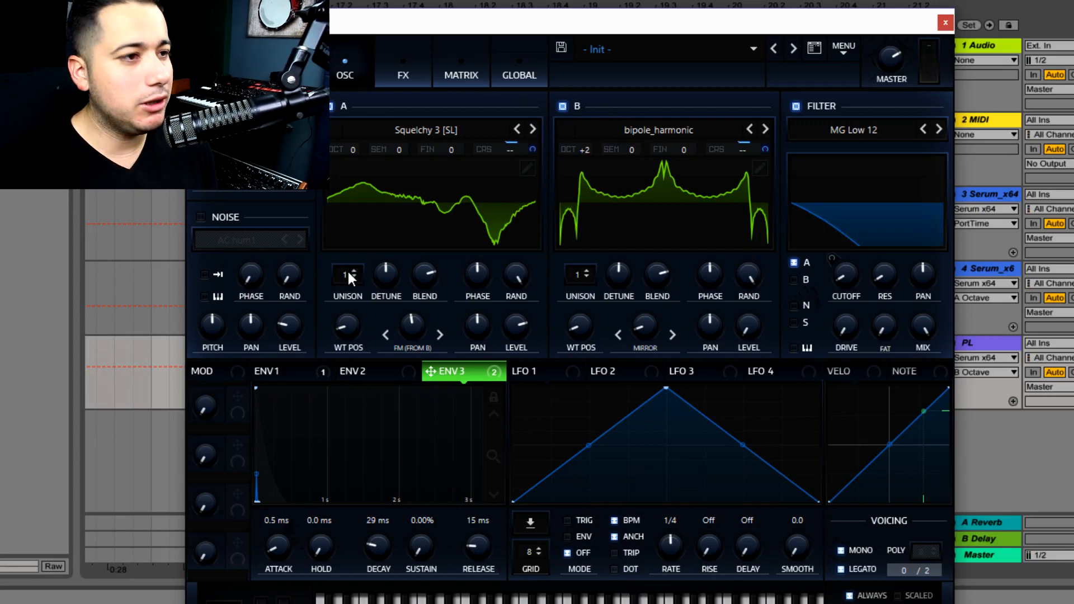
# Set oscillator A to 3 unison voices.
pyautogui.moveTo(337, 273); pyautogui.dragTo(342, 266)
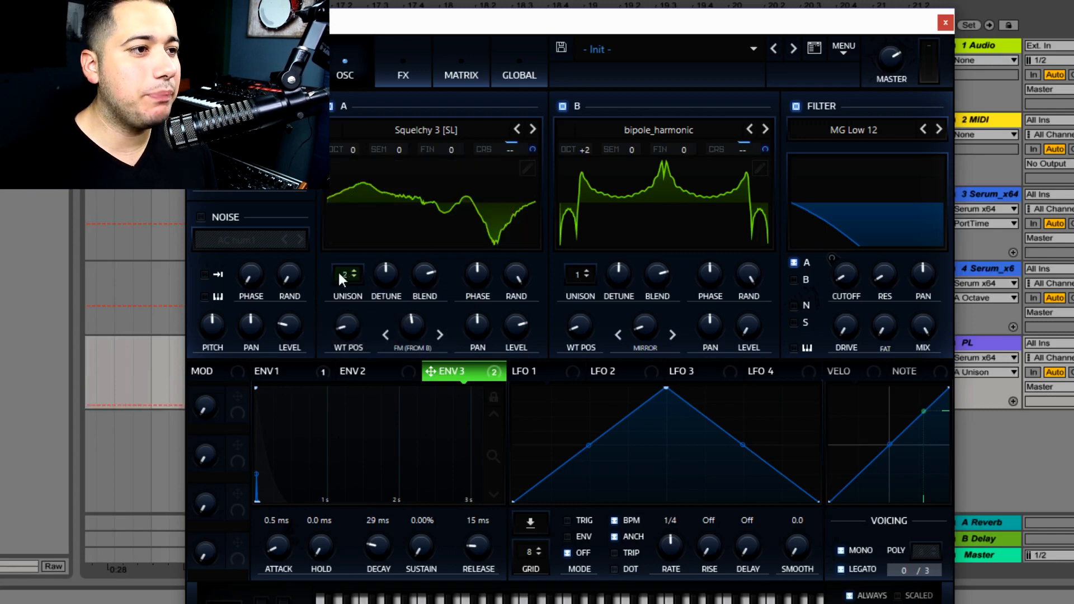
pyautogui.moveTo(354, 271); pyautogui.dragTo(355, 261)
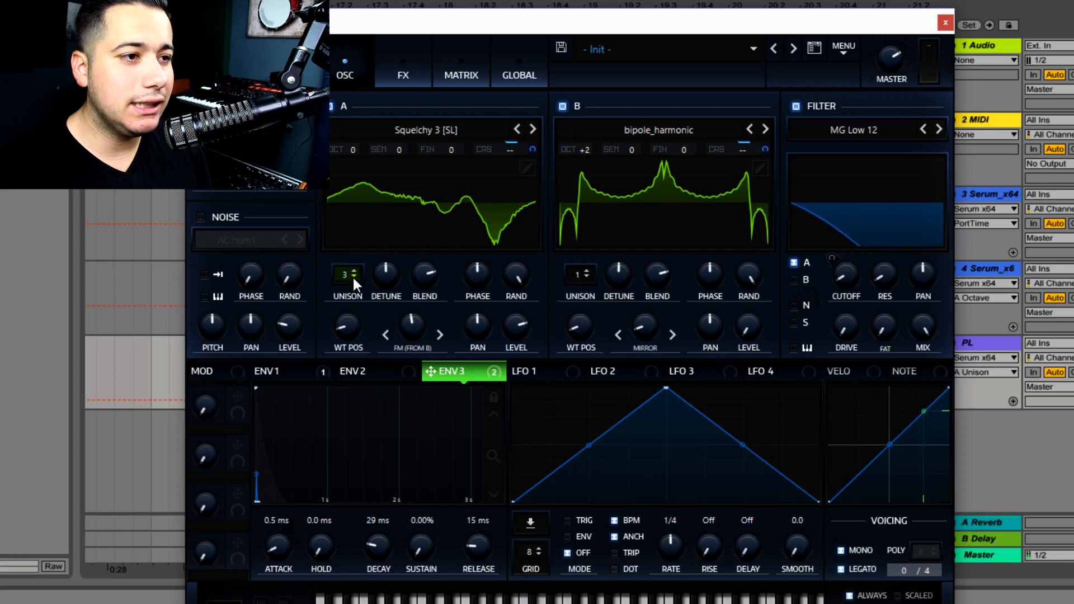
# Try low detune and 0% random phase on oscillator A, and settle on near-middle detune, a low phase and full random phase.
pyautogui.moveTo(378, 264); pyautogui.dragTo(350, 294)
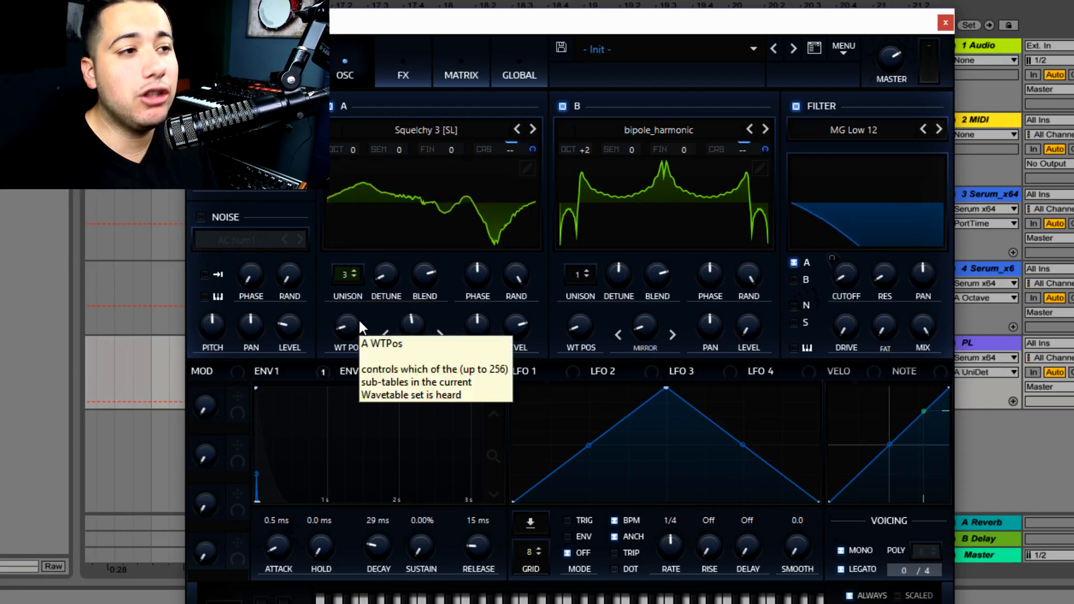
pyautogui.click(508, 287)
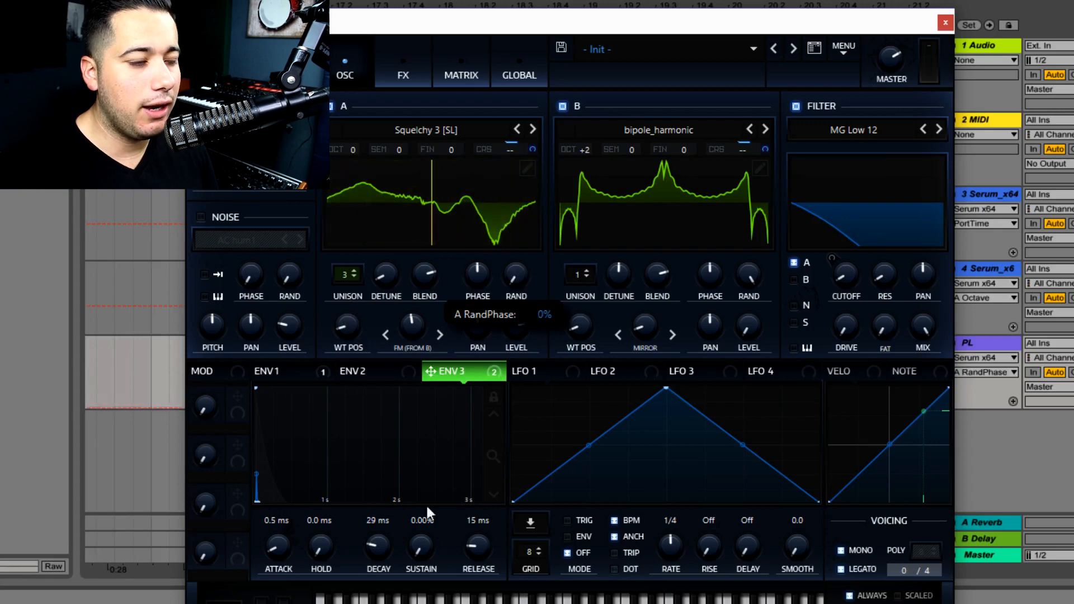
pyautogui.moveTo(386, 276); pyautogui.dragTo(409, 230)
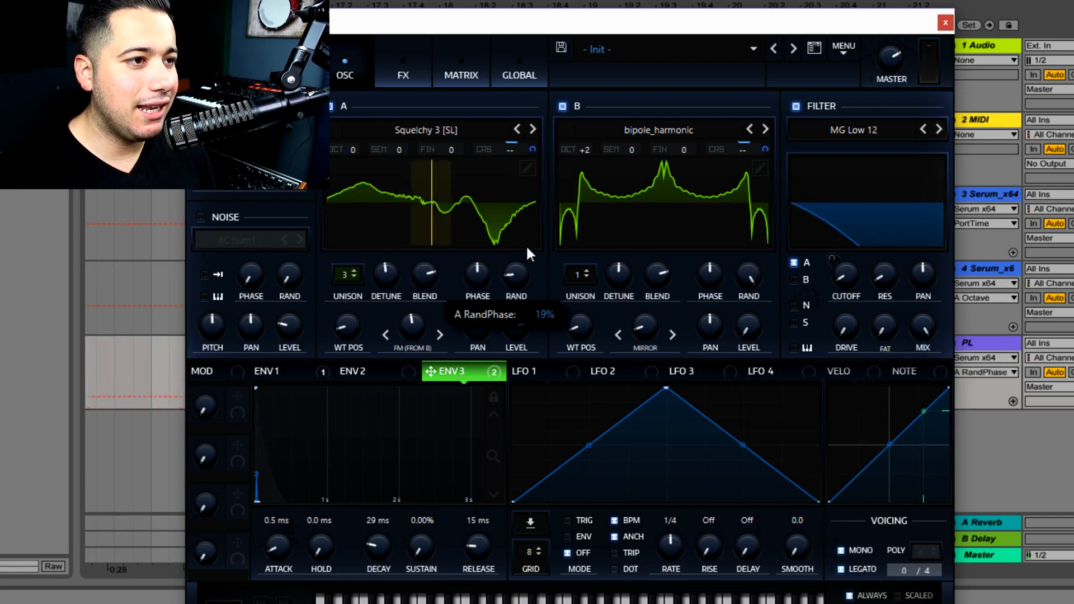
pyautogui.moveTo(478, 274); pyautogui.dragTo(451, 296)
pyautogui.moveTo(515, 276); pyautogui.dragTo(521, 272)
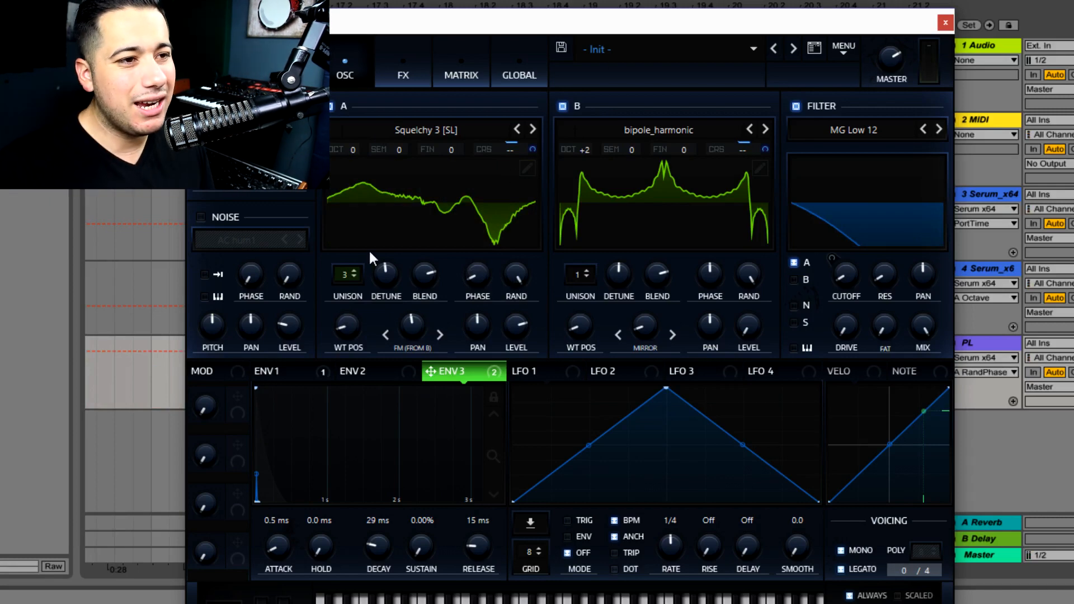
# Return oscillator A to a single unison voice, and load the Allophones wavetable on oscillator A and Debussy on oscillator B.
pyautogui.click(343, 277)
pyautogui.moveTo(343, 277); pyautogui.dragTo(331, 310)
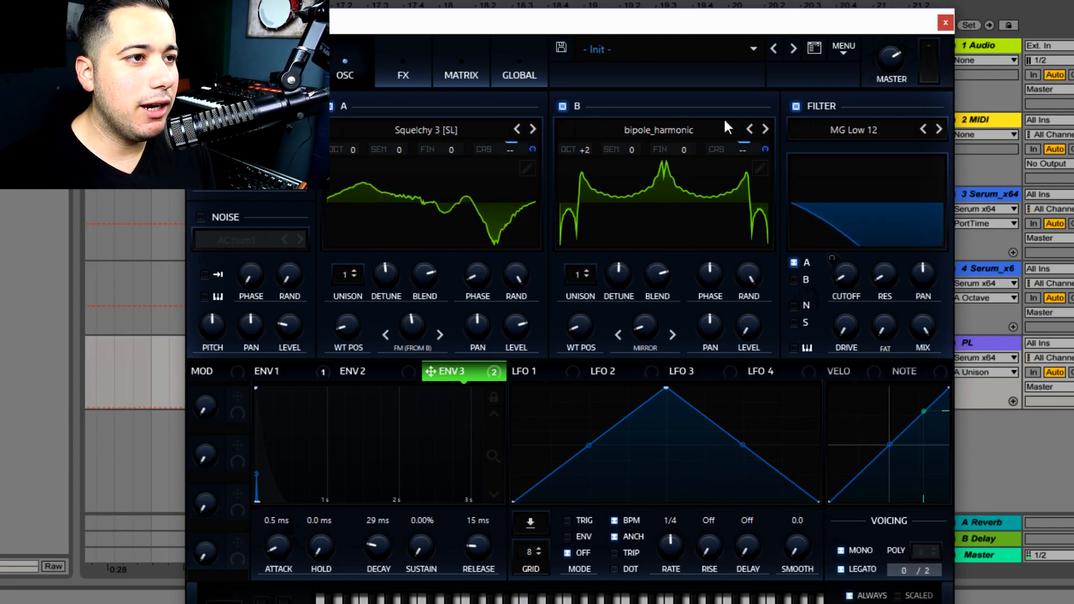
pyautogui.click(533, 129)
pyautogui.click(533, 130)
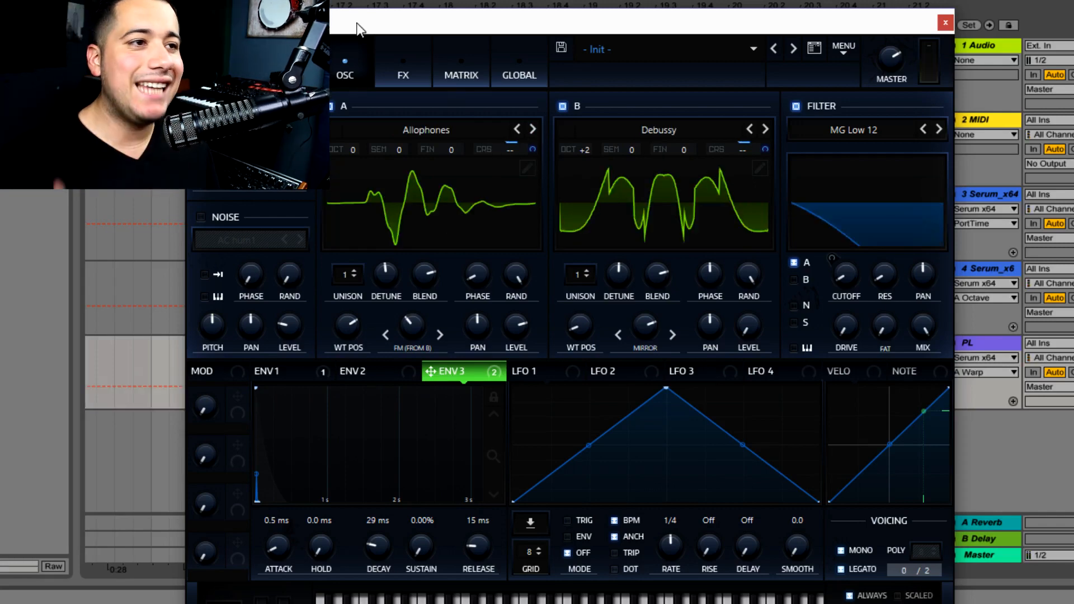
# Bring up the effects rack with the distortion and reverb settings.
pyautogui.click(423, 68)
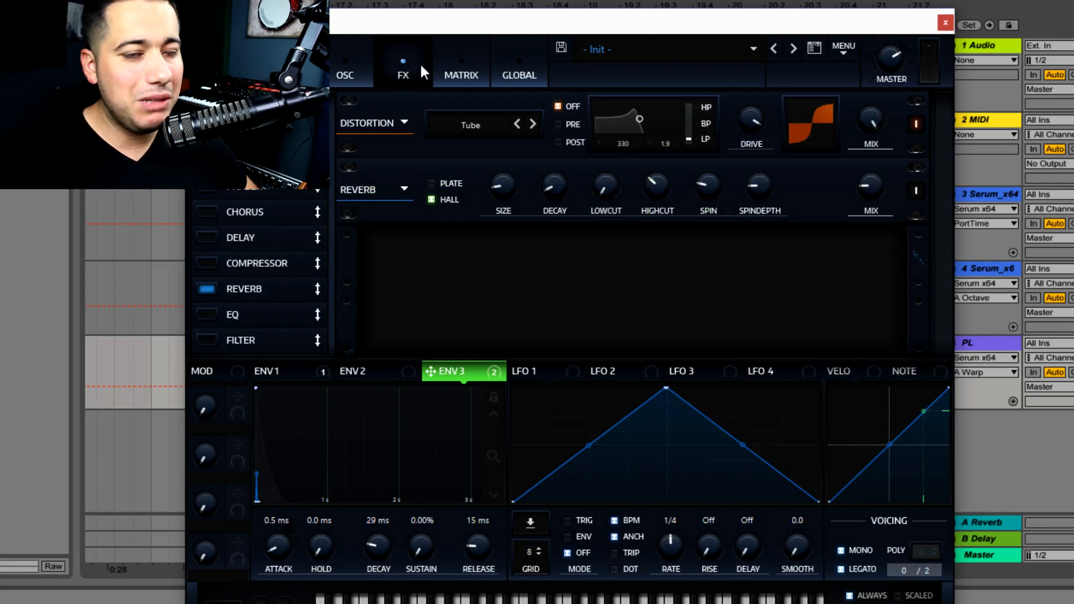